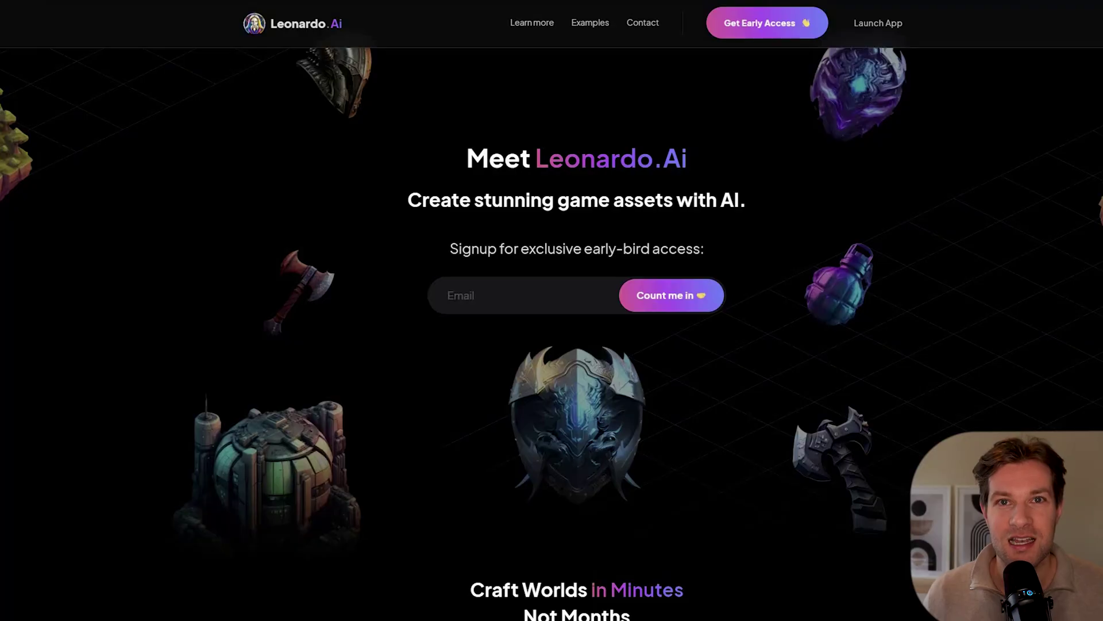
Step: Request early access to Leonardo.Ai and join its Discord community
{"action": "left_click", "coordinate": [753, 28]}
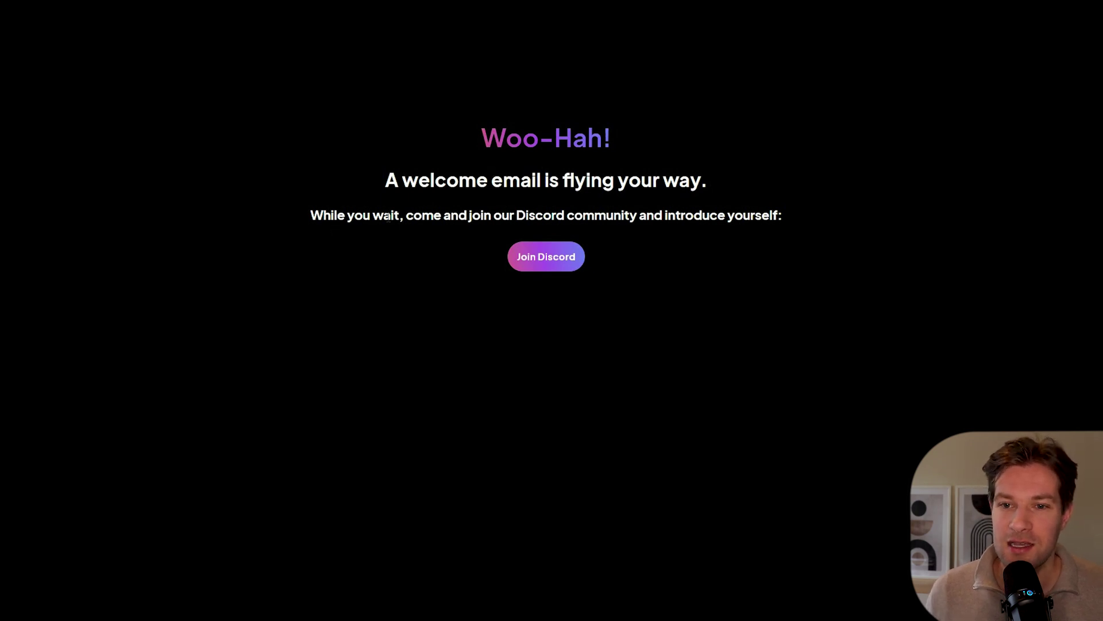
{"action": "left_click_drag", "start_coordinate": [373, 216], "coordinate": [594, 218]}
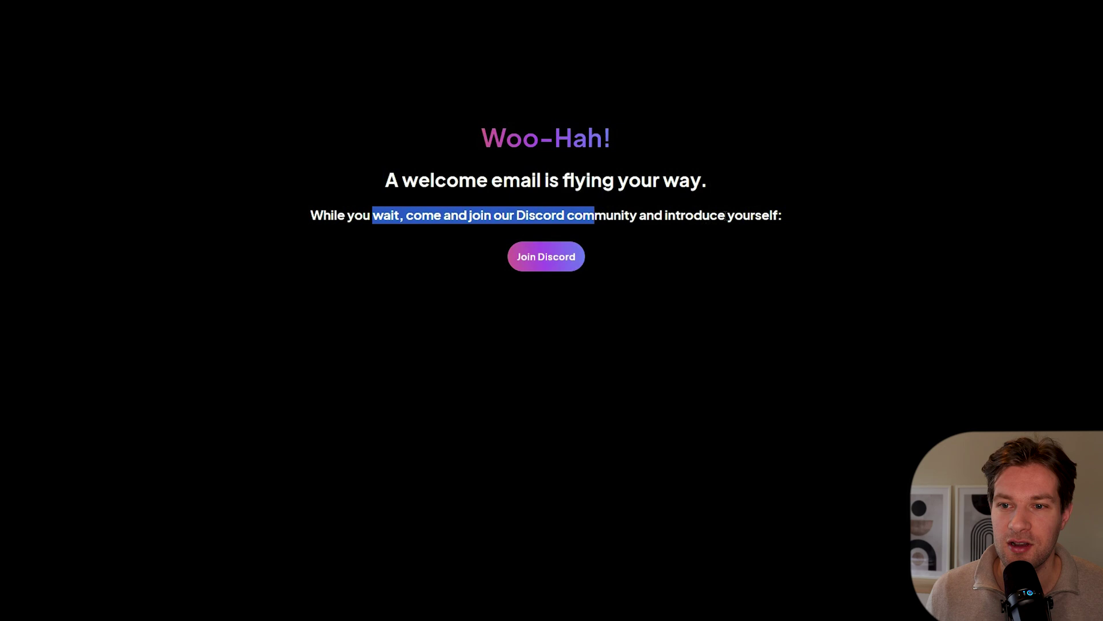
{"action": "left_click", "coordinate": [549, 264]}
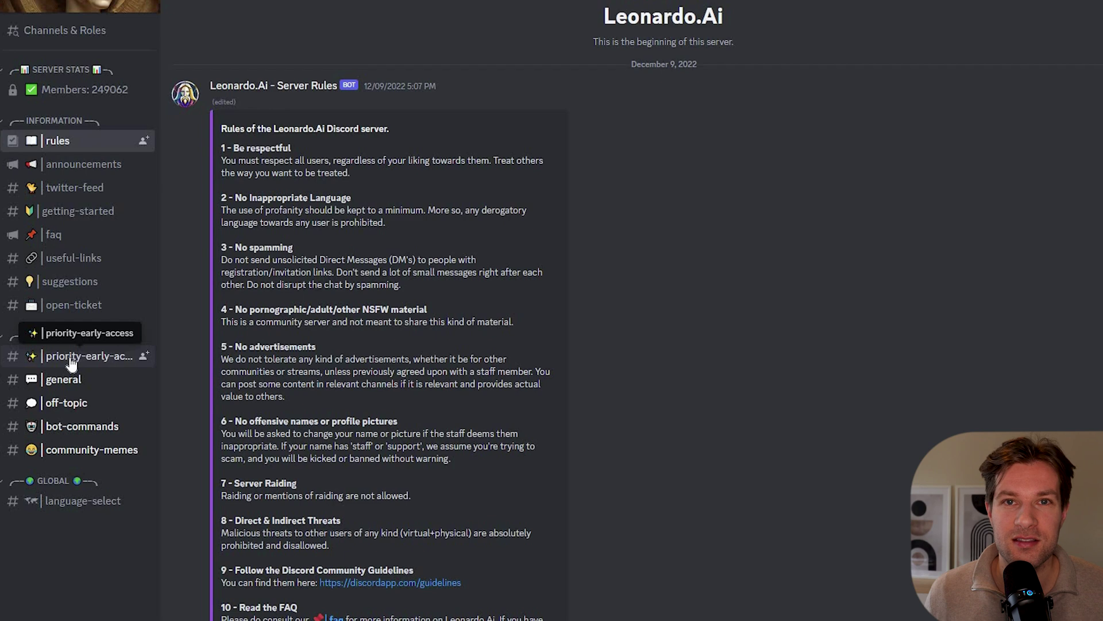
Step: Open the whitelist form linked in the Discord server's priority-early-access channel
{"action": "left_click", "coordinate": [72, 360]}
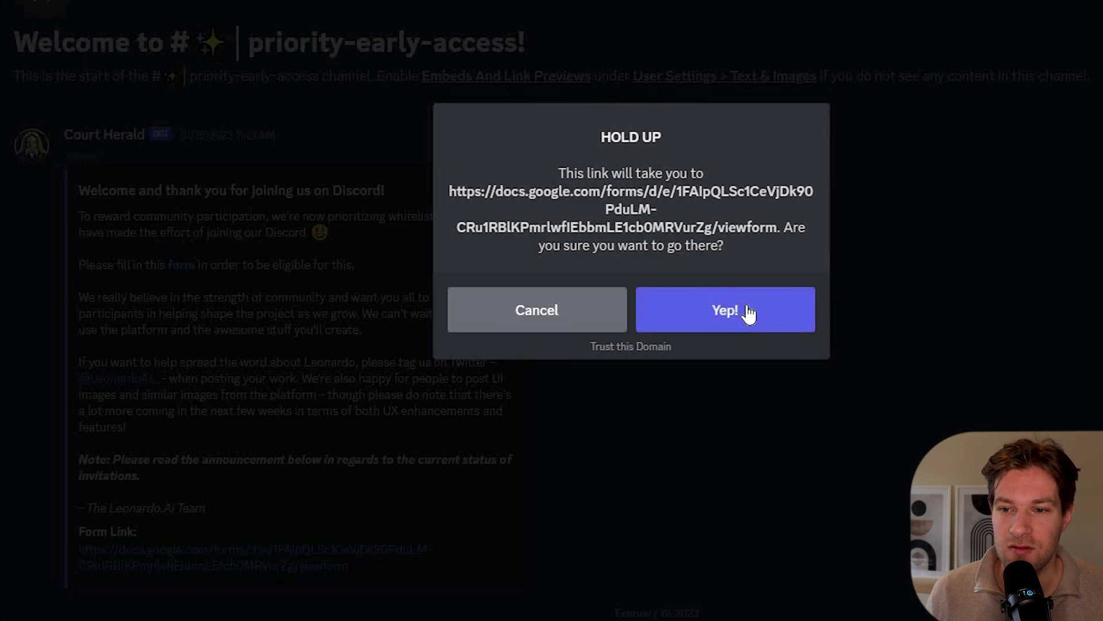
{"action": "left_click", "coordinate": [741, 313]}
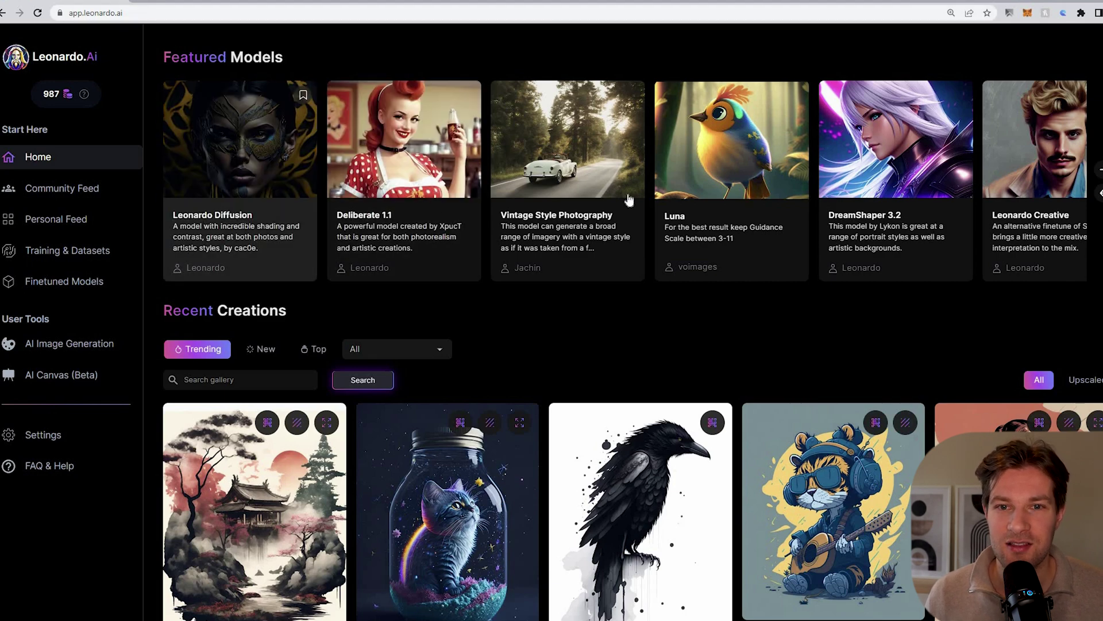
Step: Review the Leonardo.Ai subscription plans, including the Apprentice plan's token allowance, and return to the home page
{"action": "scroll", "coordinate": [709, 286], "scroll_direction": "down", "scroll_amount": 5}
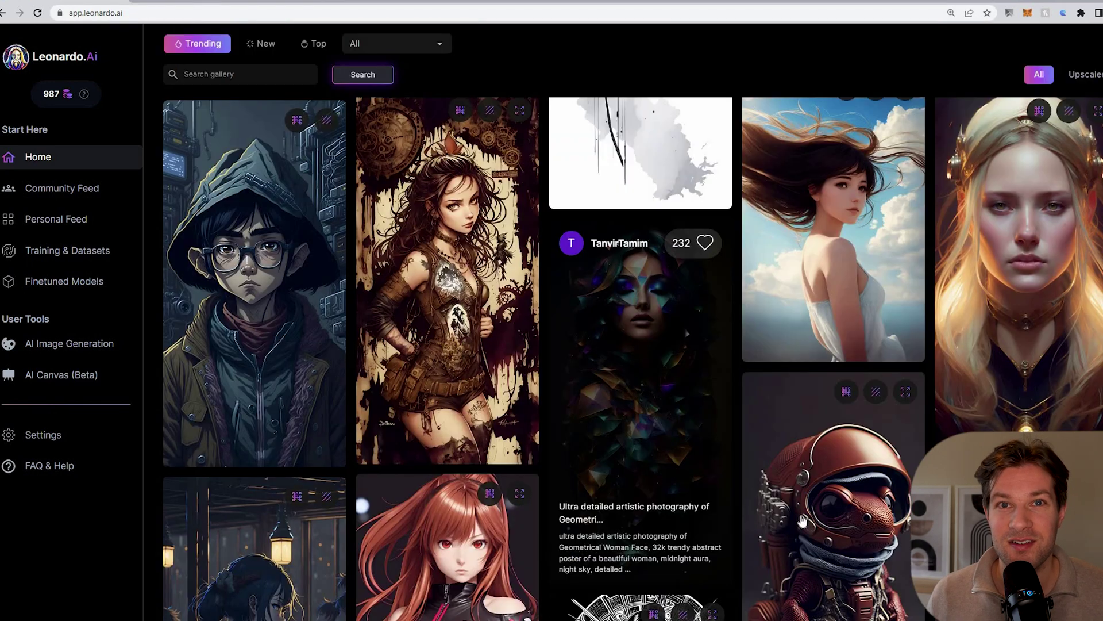
{"action": "scroll", "coordinate": [318, 216], "scroll_direction": "up", "scroll_amount": 5}
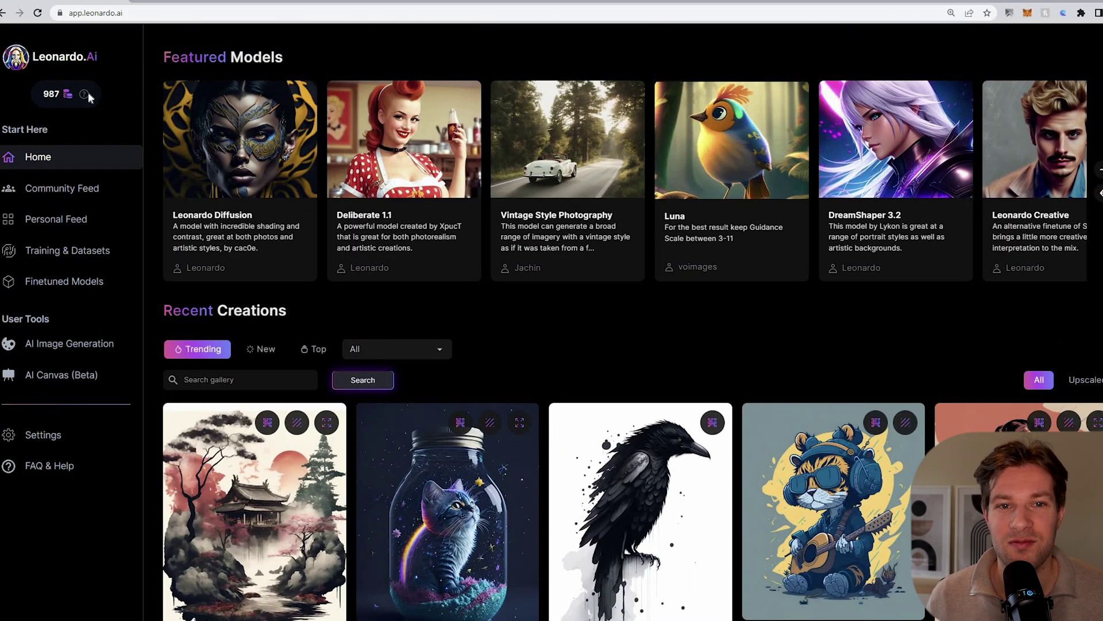
{"action": "left_click", "coordinate": [87, 95]}
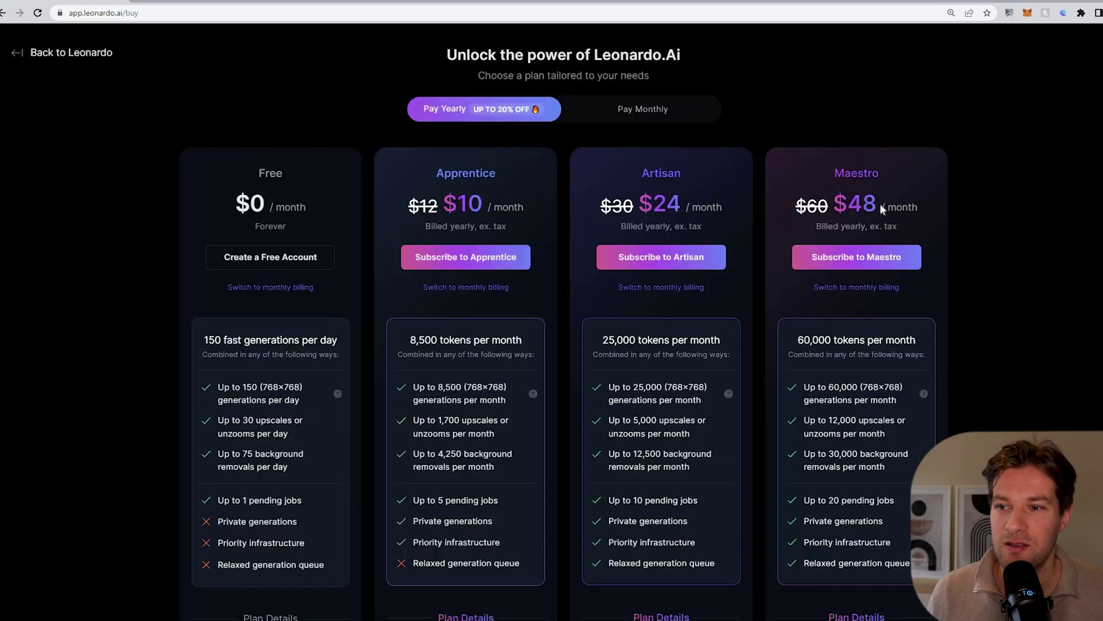
{"action": "scroll", "coordinate": [494, 257], "scroll_direction": "down", "scroll_amount": 2}
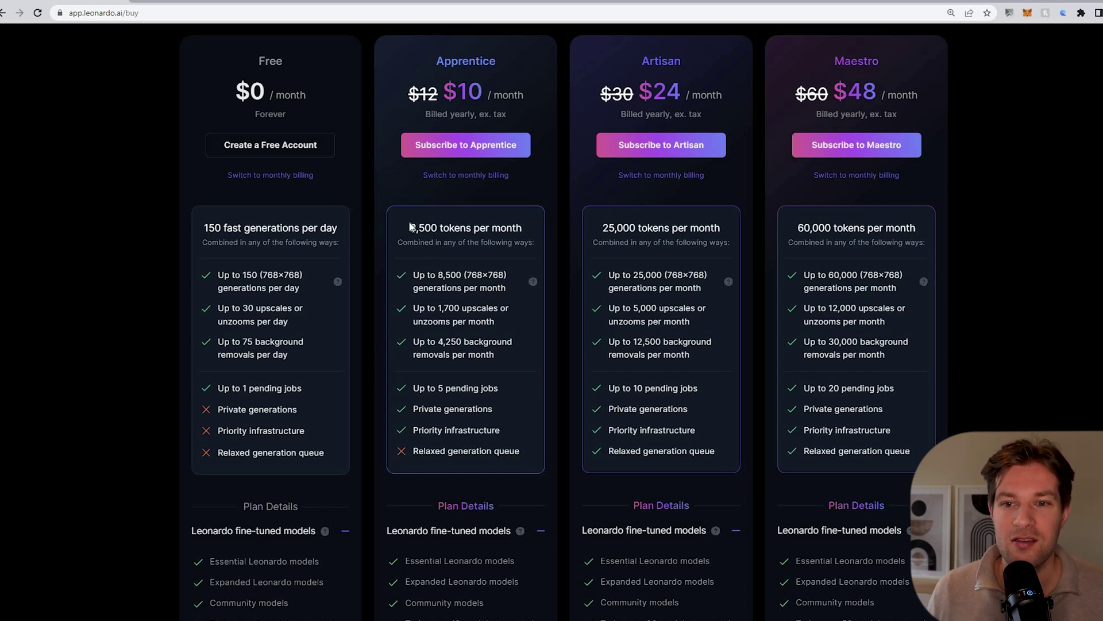
{"action": "left_click_drag", "start_coordinate": [410, 227], "coordinate": [538, 245]}
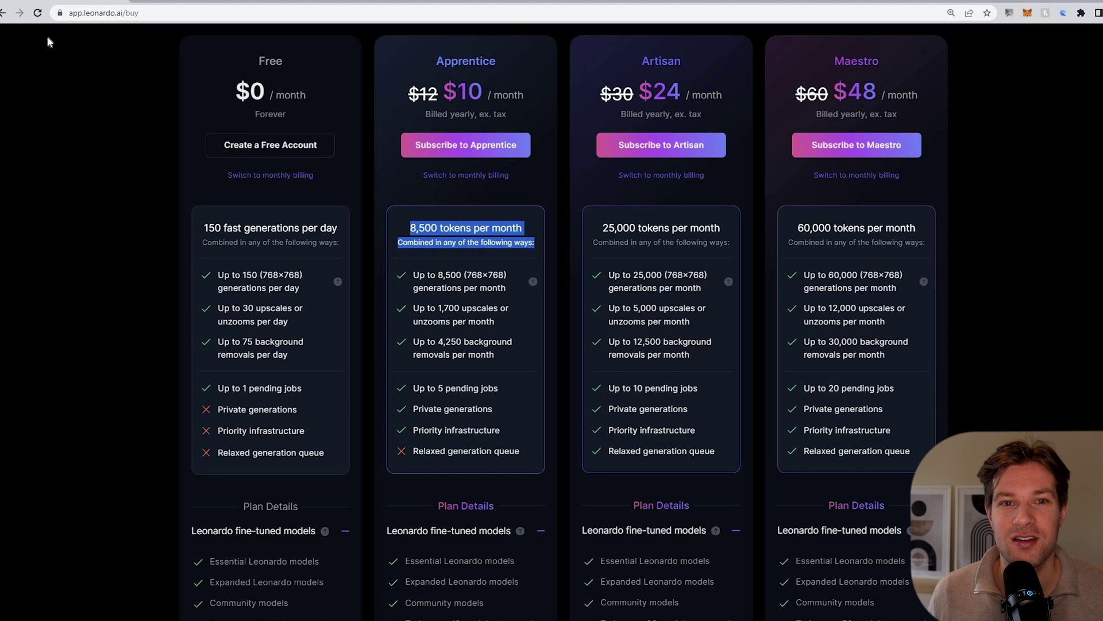
{"action": "left_click", "coordinate": [3, 13]}
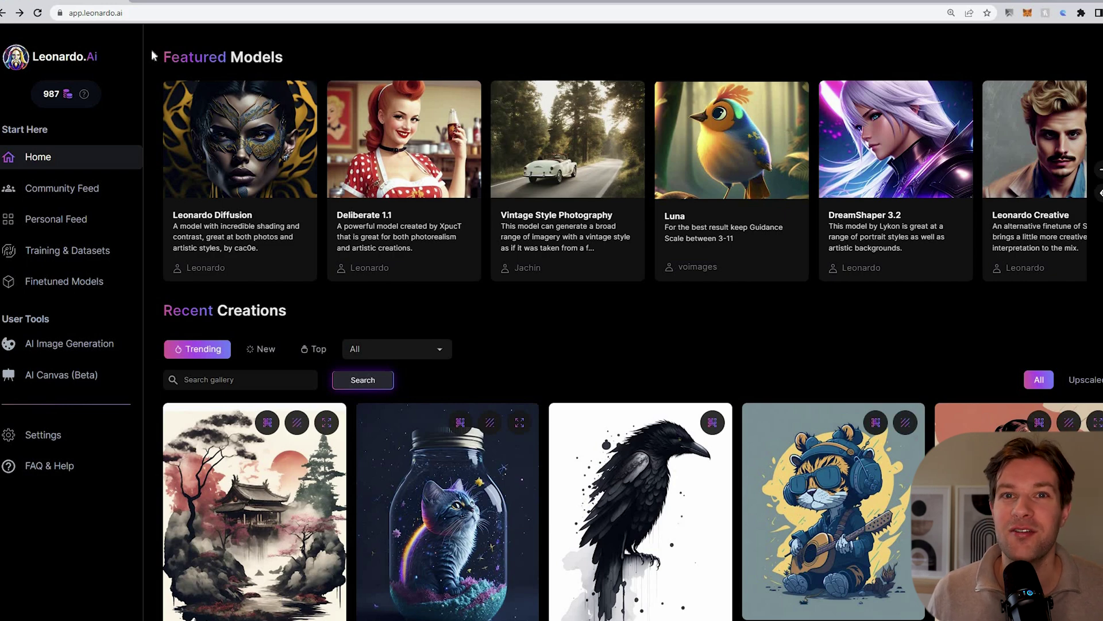
Step: Browse the recent creations and examine the prompt details of the image of a kitten in a jar
{"action": "scroll", "coordinate": [612, 191], "scroll_direction": "down", "scroll_amount": 5}
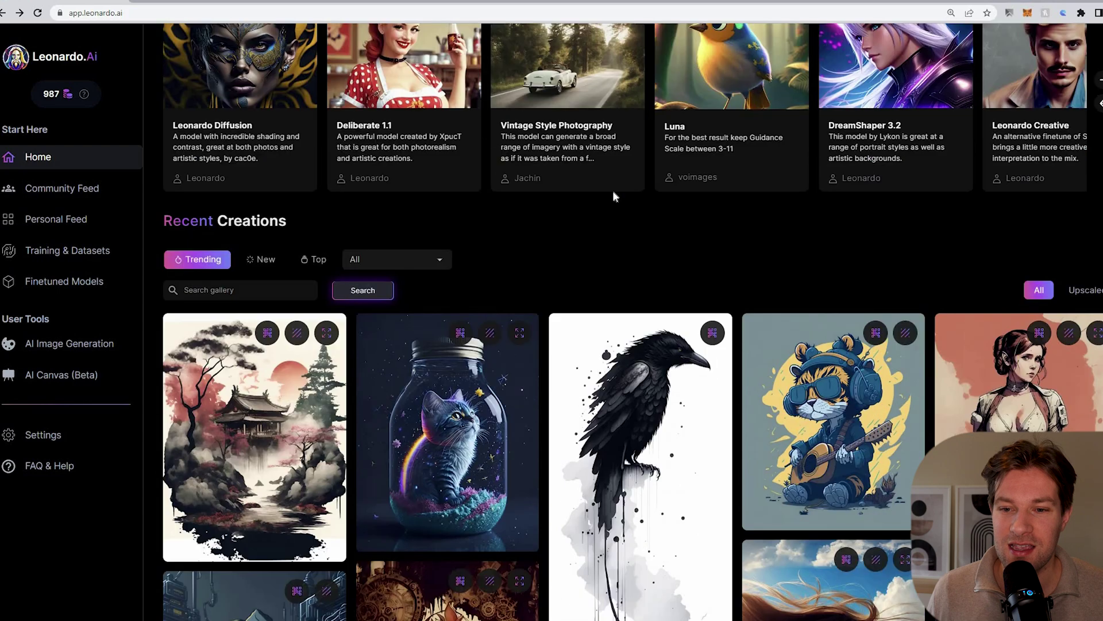
{"action": "scroll", "coordinate": [613, 191], "scroll_direction": "down", "scroll_amount": 7}
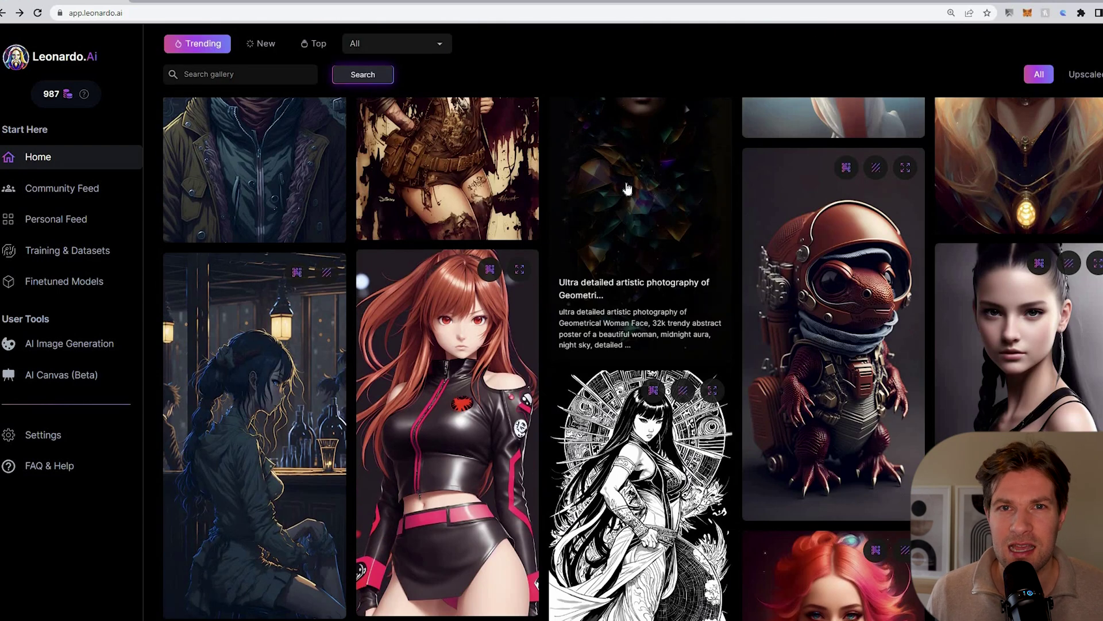
{"action": "scroll", "coordinate": [635, 199], "scroll_direction": "up", "scroll_amount": 9}
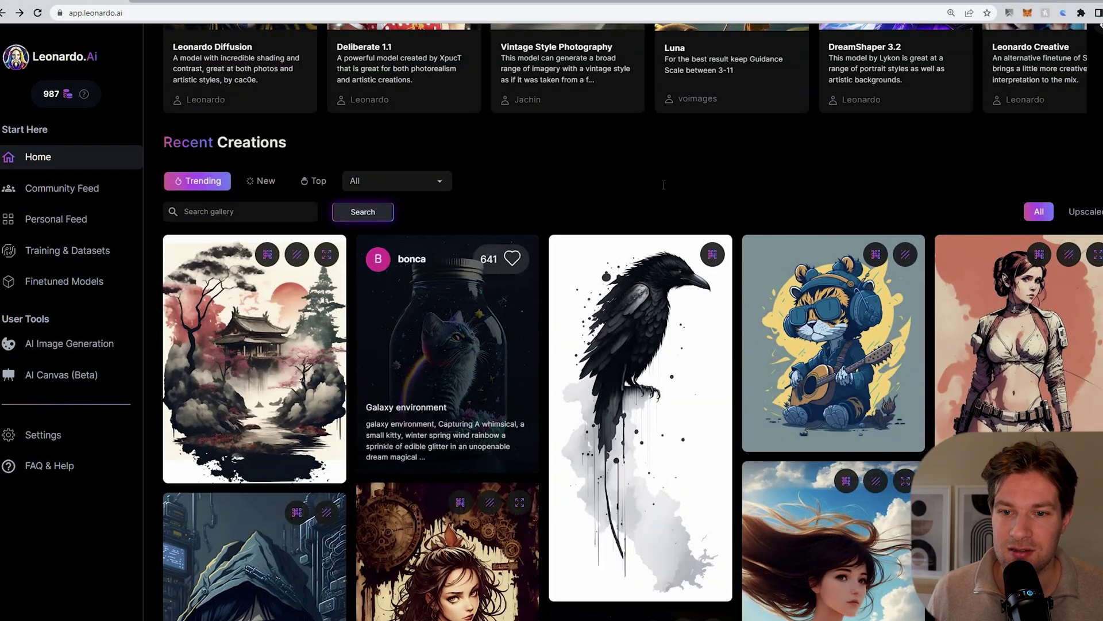
{"action": "left_click", "coordinate": [510, 355]}
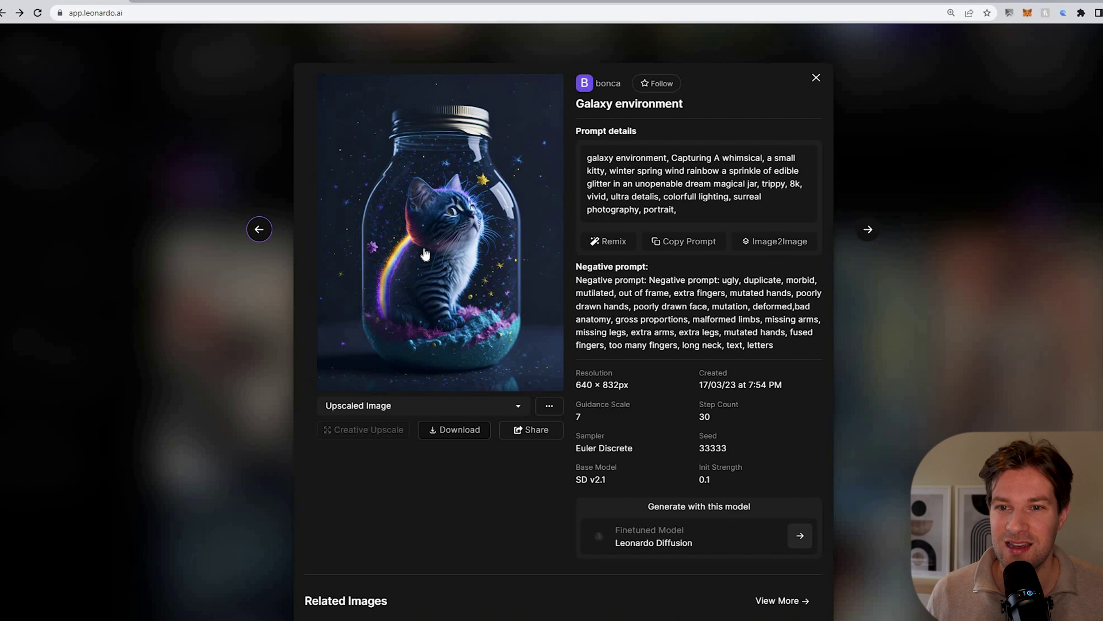
{"action": "left_click", "coordinate": [846, 304]}
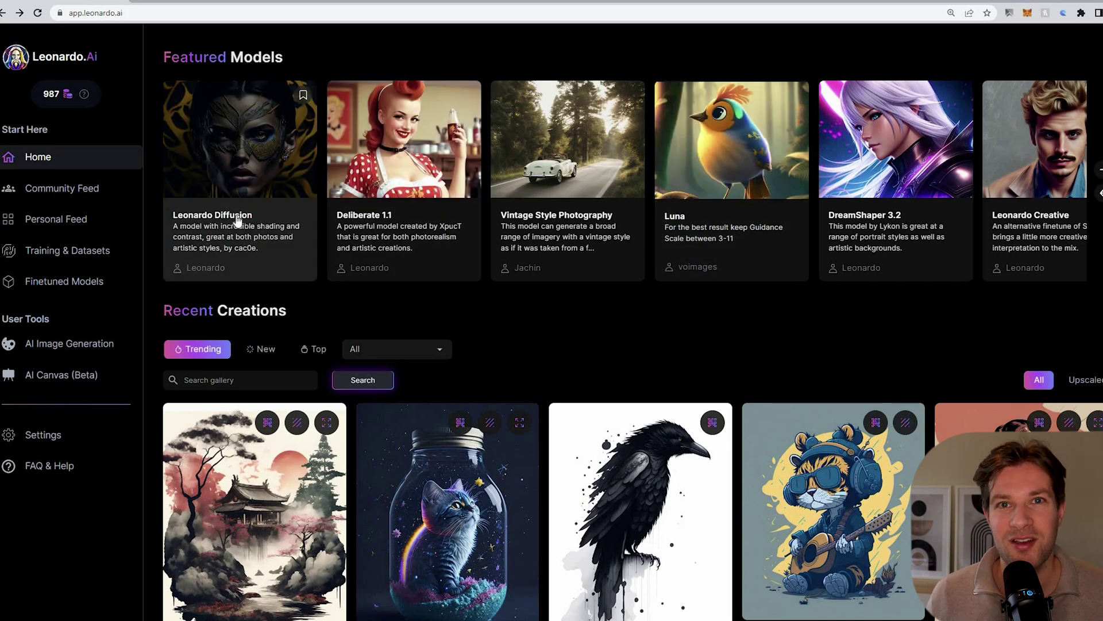
Step: Look through the Leonardo Diffusion model's sample images and examine the prompt of the purple lightning portrait
{"action": "left_click", "coordinate": [261, 201]}
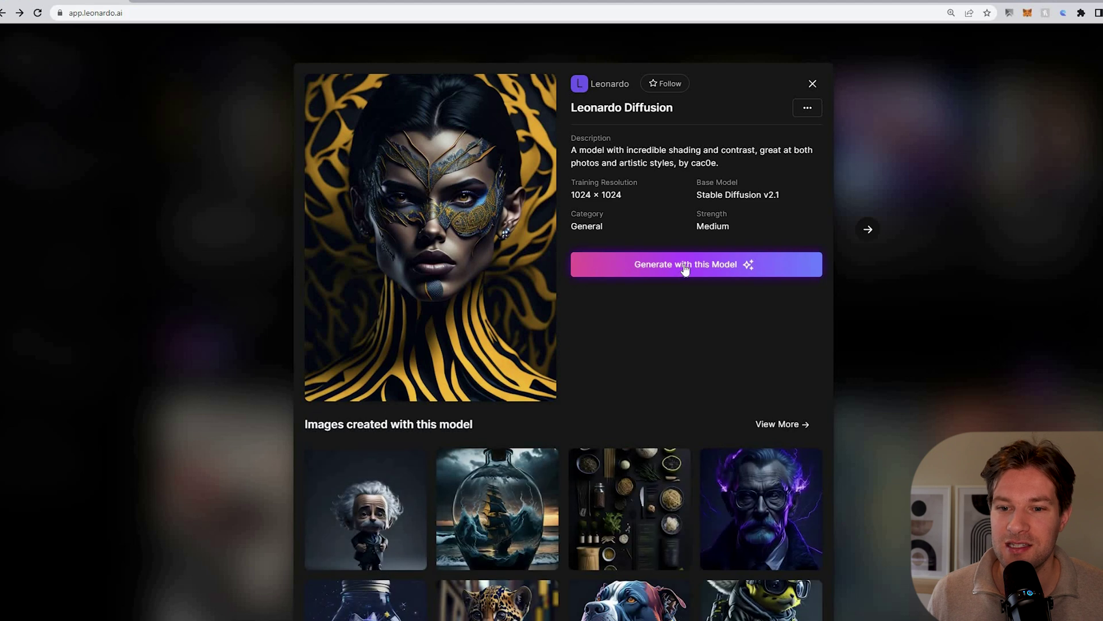
{"action": "scroll", "coordinate": [587, 237], "scroll_direction": "down", "scroll_amount": 3}
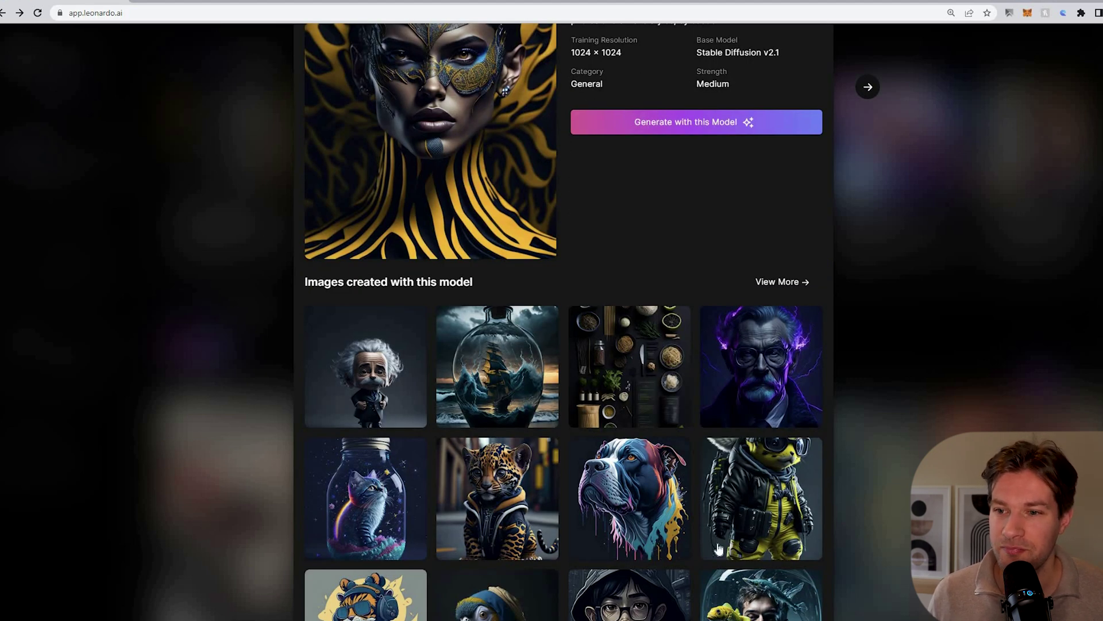
{"action": "left_click", "coordinate": [748, 371]}
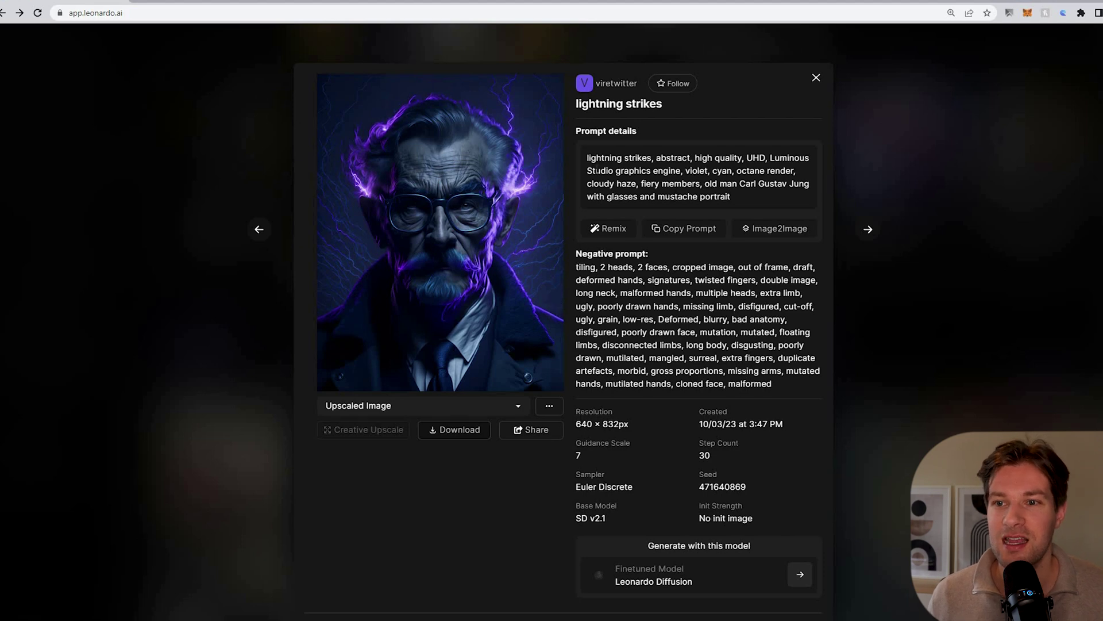
{"action": "left_click_drag", "start_coordinate": [587, 158], "coordinate": [761, 193]}
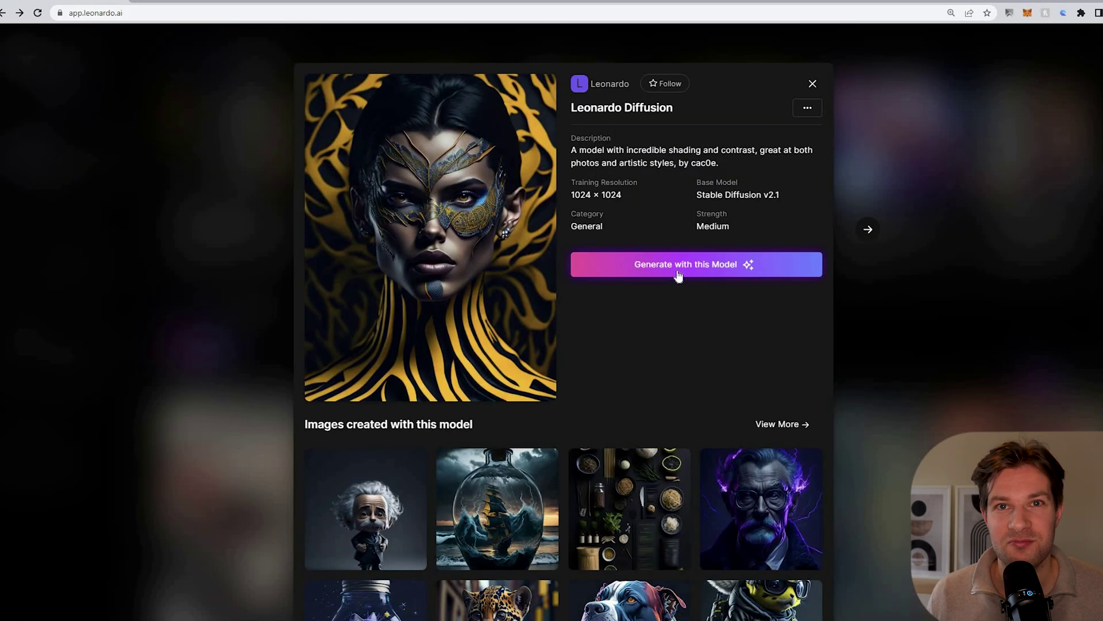
Step: Start generating with the Leonardo Diffusion model and set the prompt to "gentleman with suit walking through an office building drinking a coffee"
{"action": "left_click", "coordinate": [665, 270]}
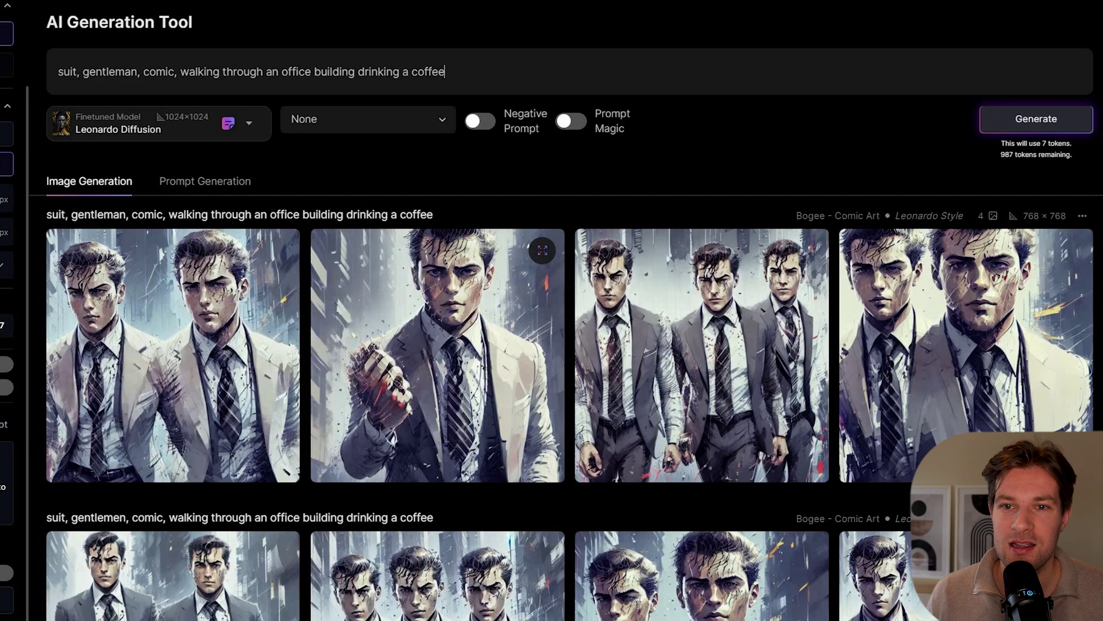
{"action": "key", "text": "ctrl+a"}
{"action": "key", "text": "BackSpace"}
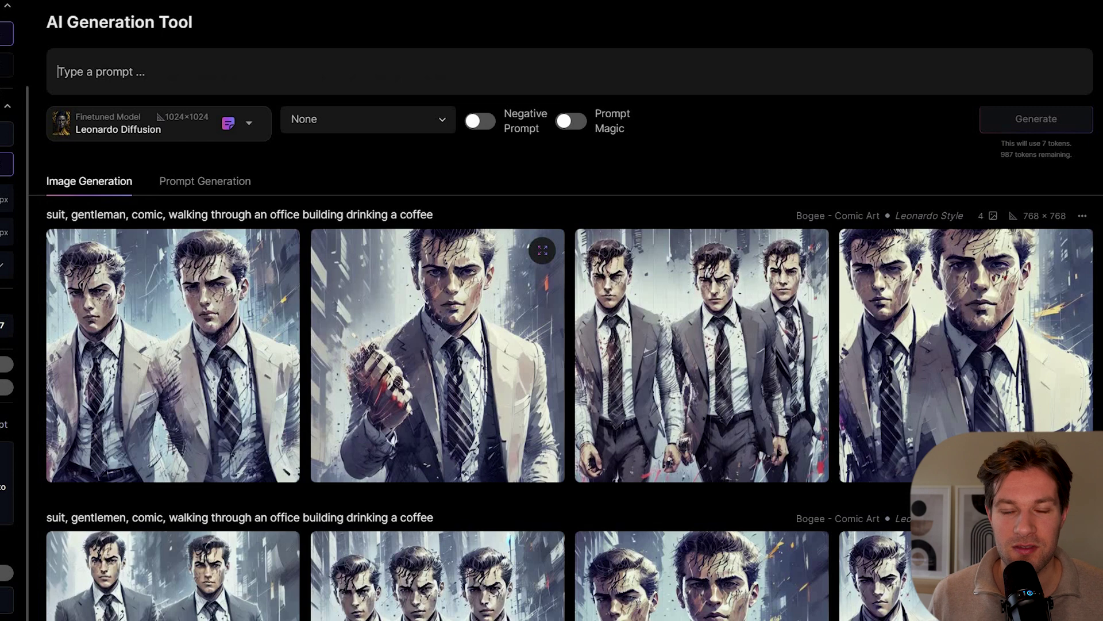
{"action": "type", "text": "gentleman walking through an office building drinking a coffee"}
{"action": "left_click", "coordinate": [113, 71]}
{"action": "type", "text": "with suit"}
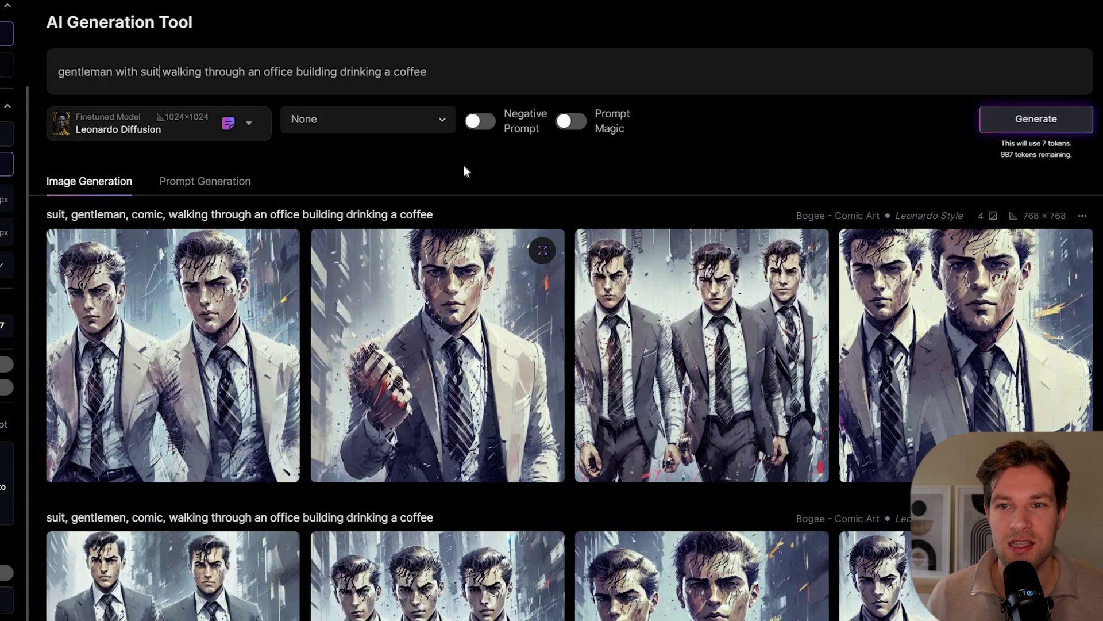
Step: Generate images from the prompt with the style set to None
{"action": "left_click", "coordinate": [345, 144]}
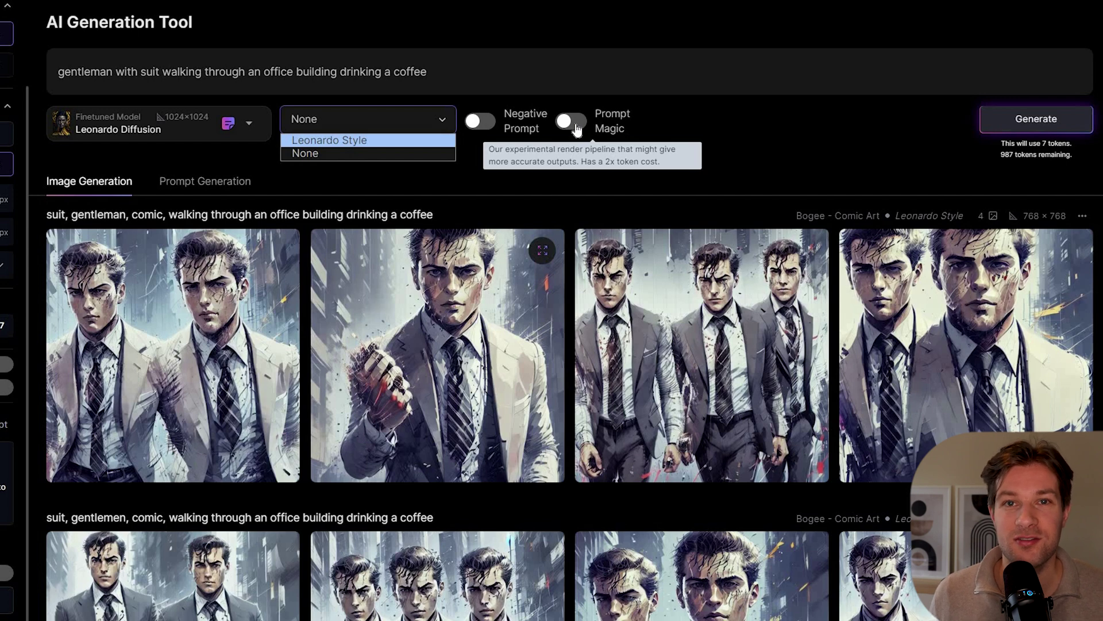
{"action": "left_click", "coordinate": [336, 153]}
{"action": "left_click", "coordinate": [1037, 118]}
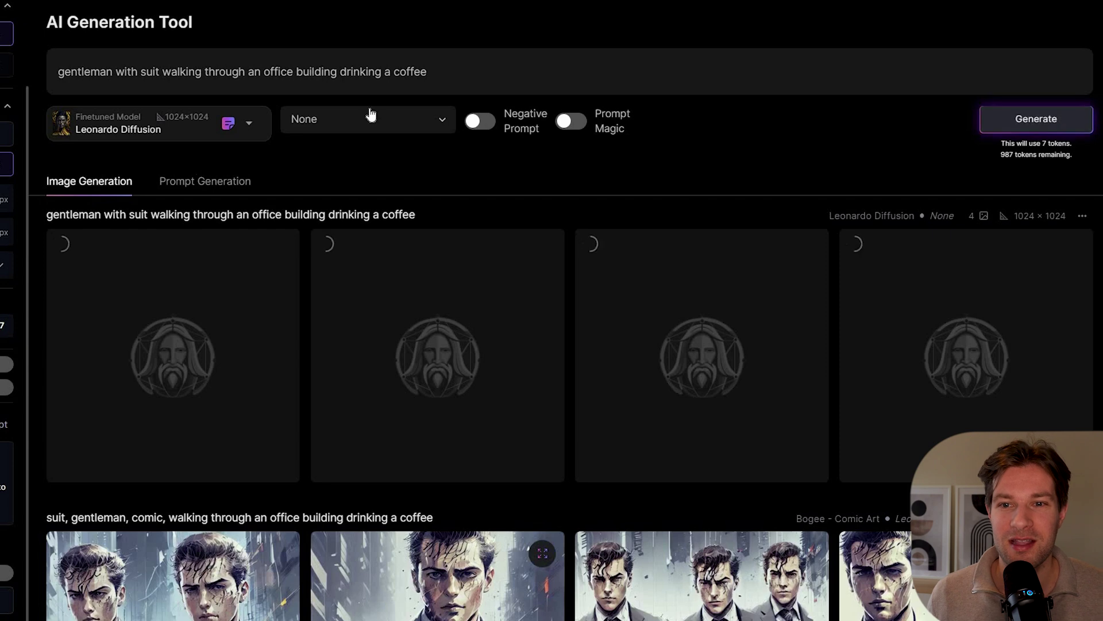
Step: Set the style to Leonardo Style and generate another batch from the same prompt
{"action": "left_click", "coordinate": [344, 127]}
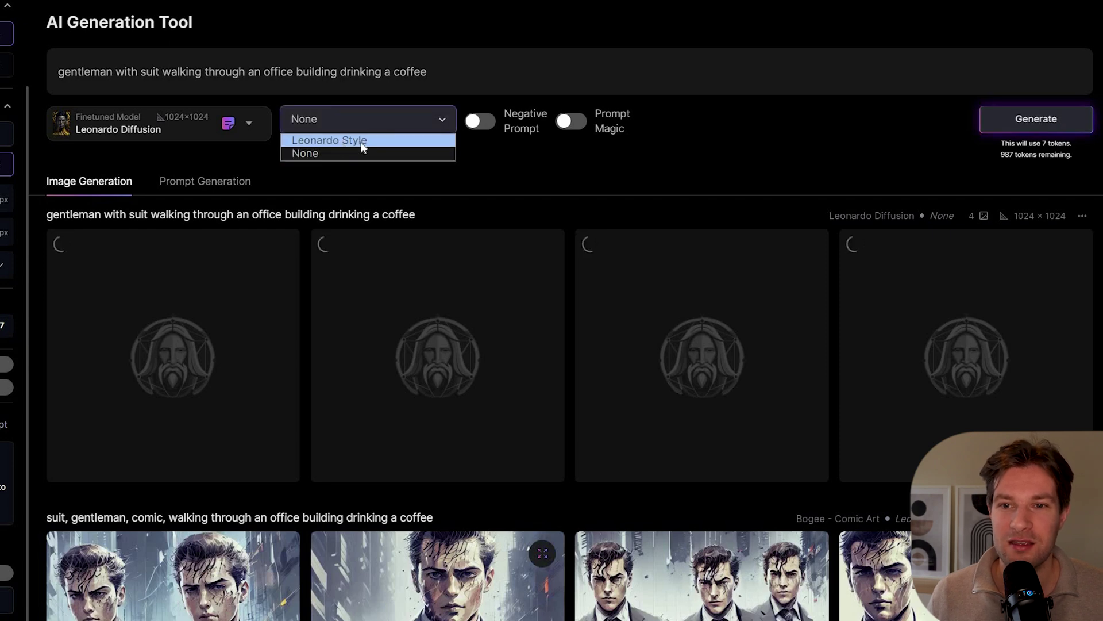
{"action": "left_click", "coordinate": [361, 143]}
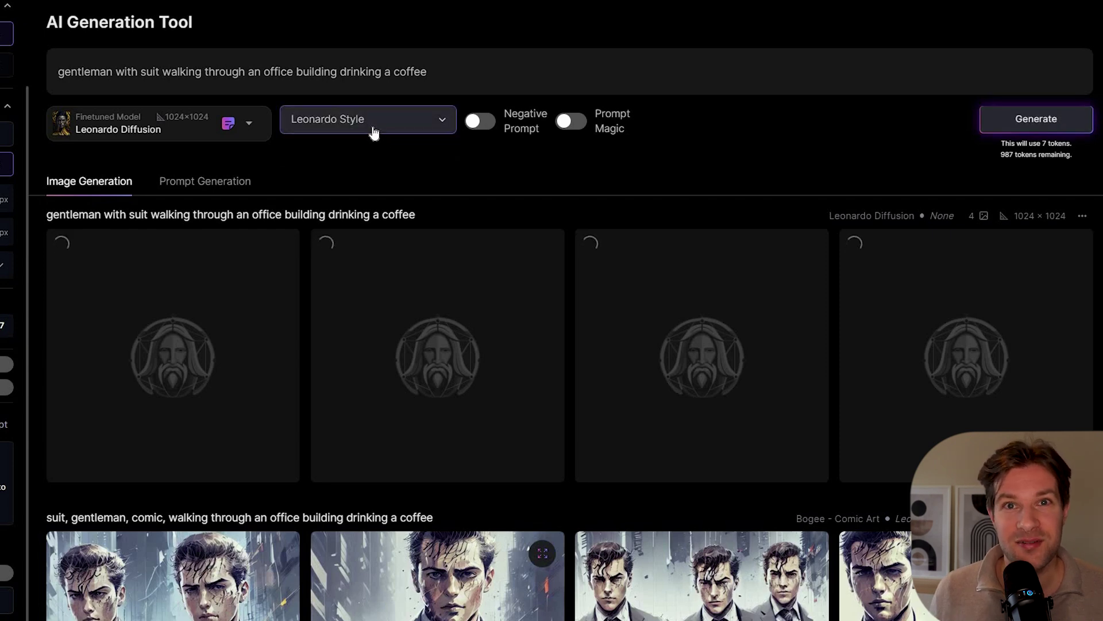
{"action": "left_click", "coordinate": [1045, 121]}
Step: Inspect at full size the third and fourth images of the None batch and the third image of the Leonardo Style batch
{"action": "scroll", "coordinate": [422, 425], "scroll_direction": "down", "scroll_amount": 4}
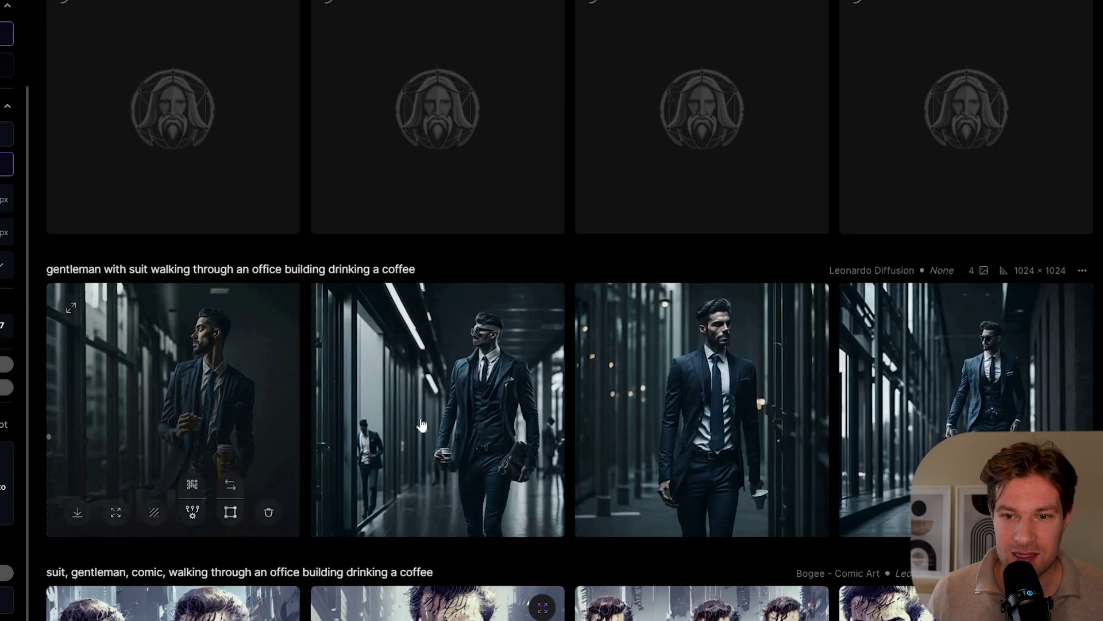
{"action": "left_click", "coordinate": [712, 437]}
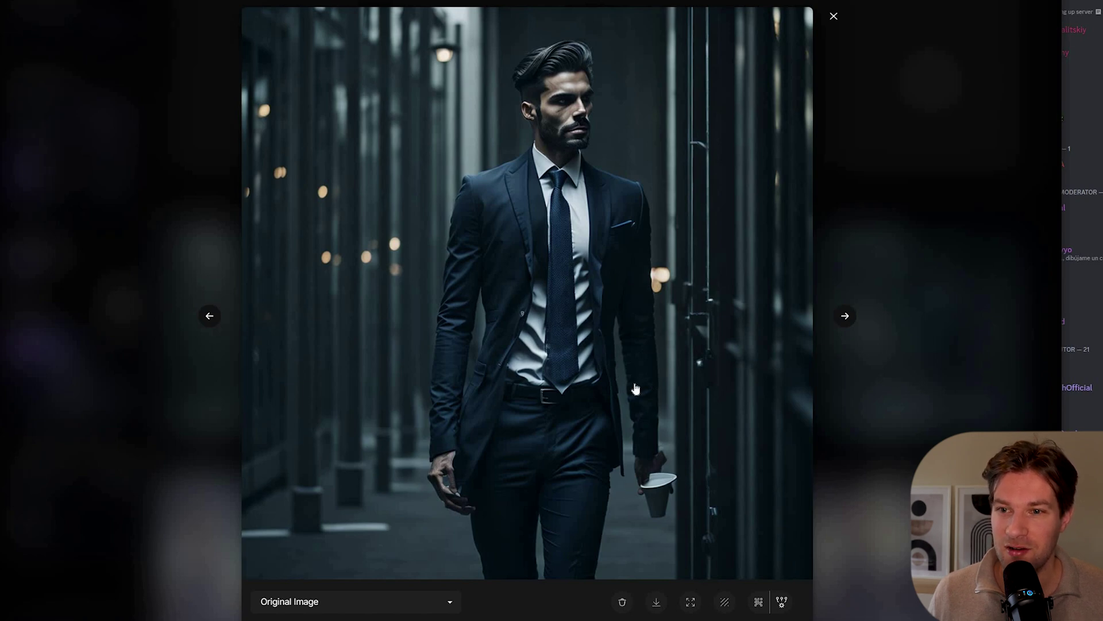
{"action": "key", "text": "Escape"}
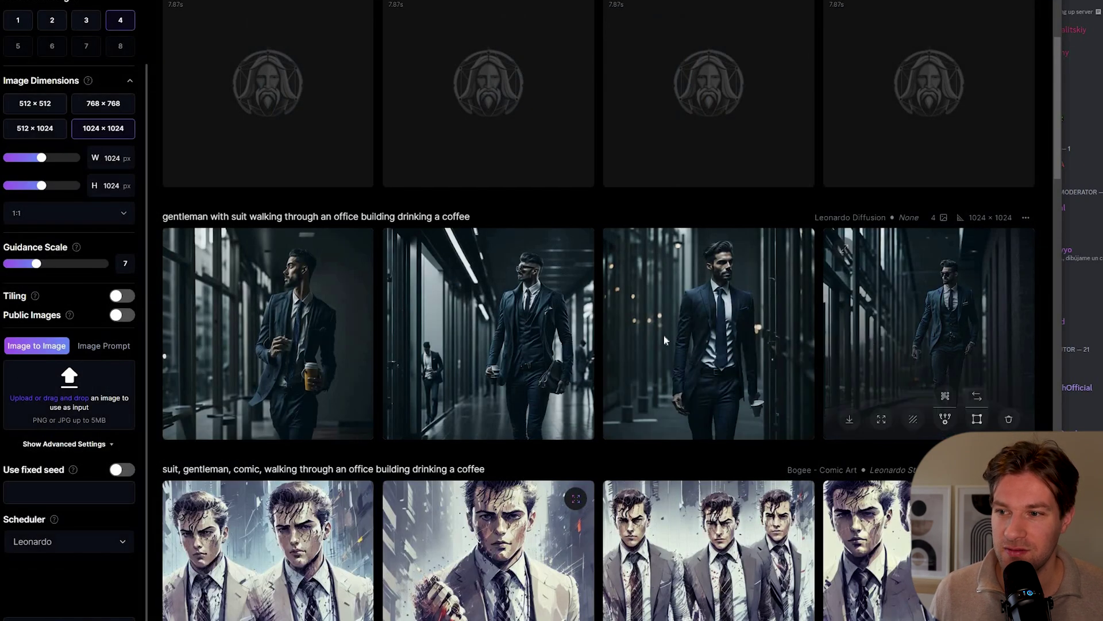
{"action": "left_click", "coordinate": [867, 348]}
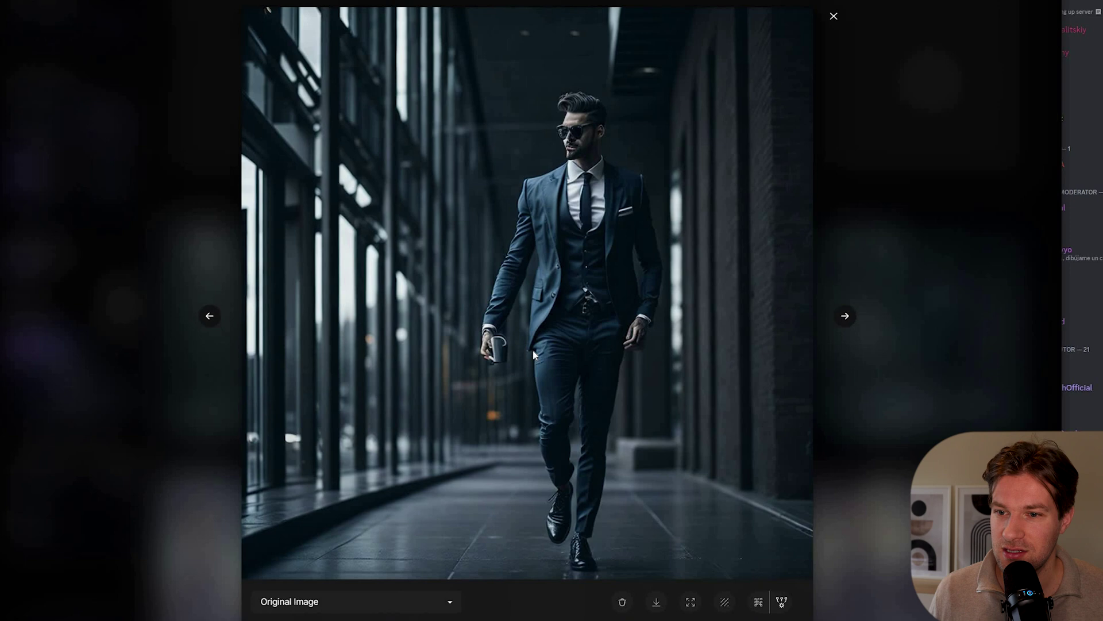
{"action": "left_click", "coordinate": [785, 607]}
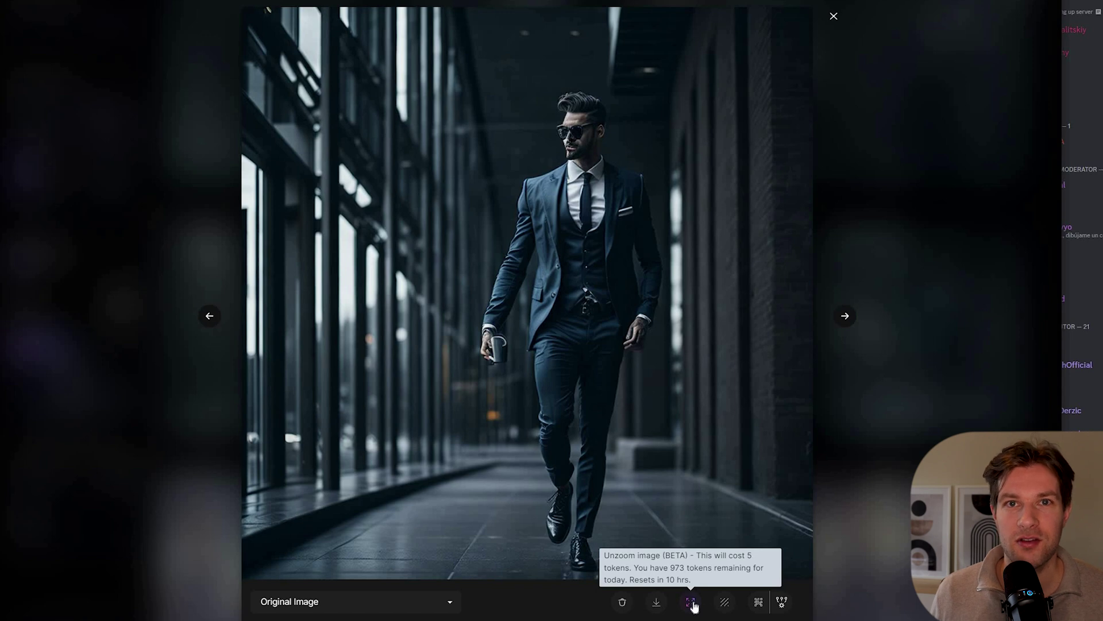
{"action": "left_click", "coordinate": [760, 600]}
{"action": "key", "text": "Escape"}
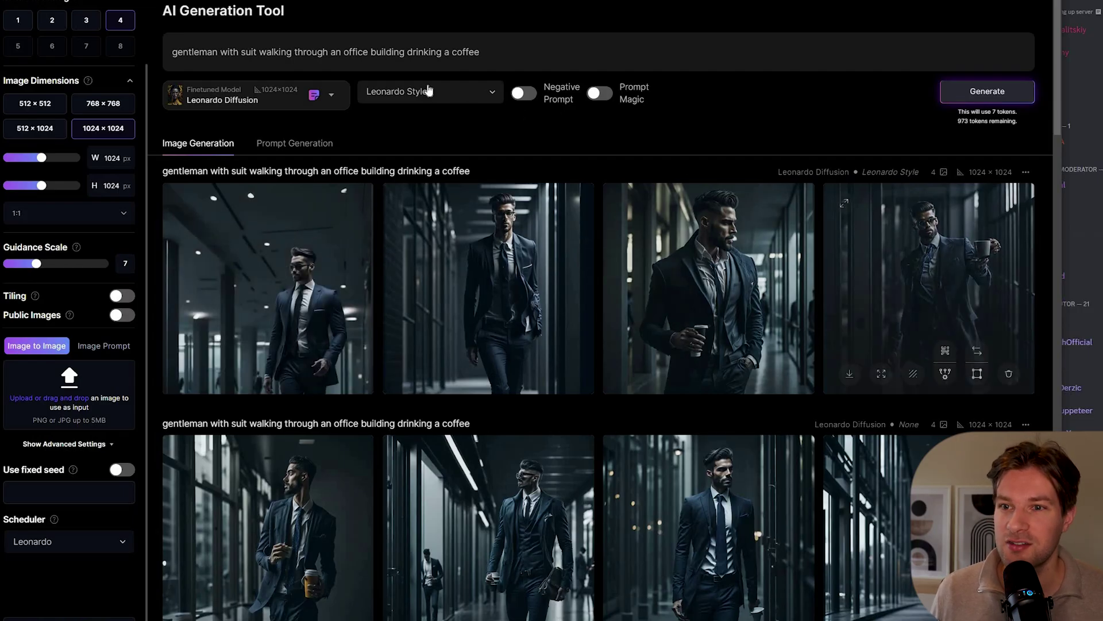
{"action": "left_click", "coordinate": [751, 277]}
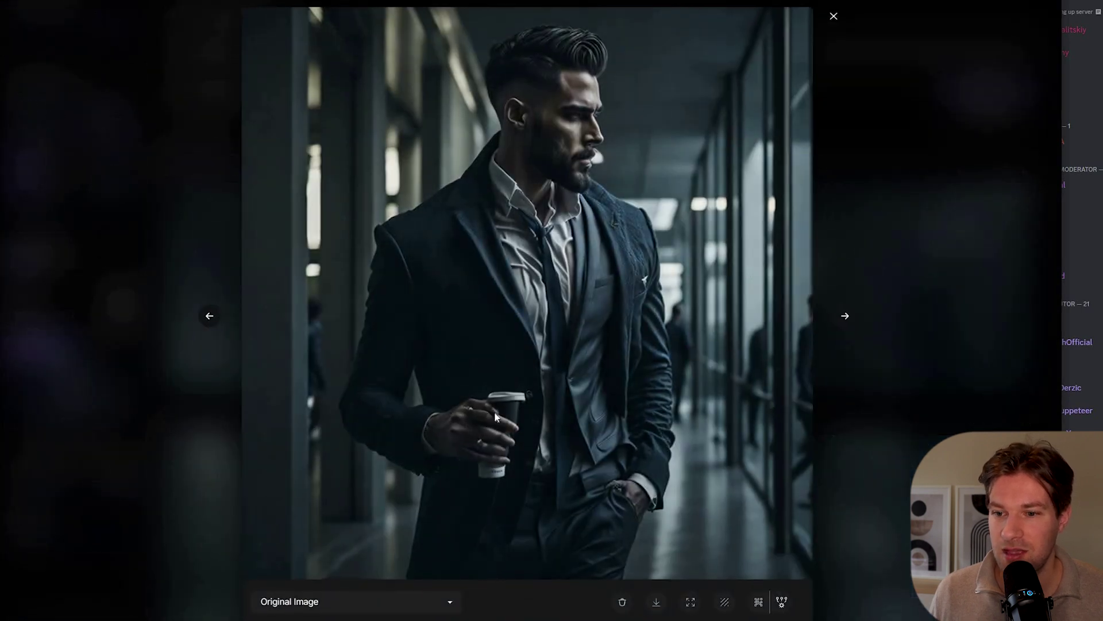
{"action": "key", "text": "Escape"}
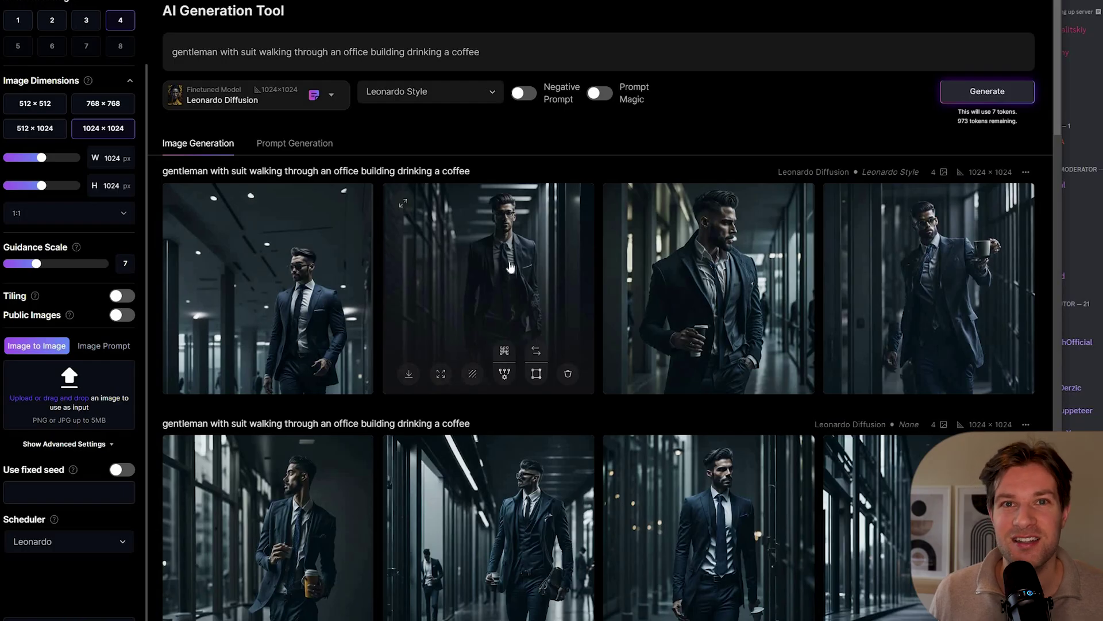
Step: Inspect the first Leonardo Style image at full size, and compare the upscaled and original versions of the gentleman in the glass-walled corridor
{"action": "left_click", "coordinate": [339, 271]}
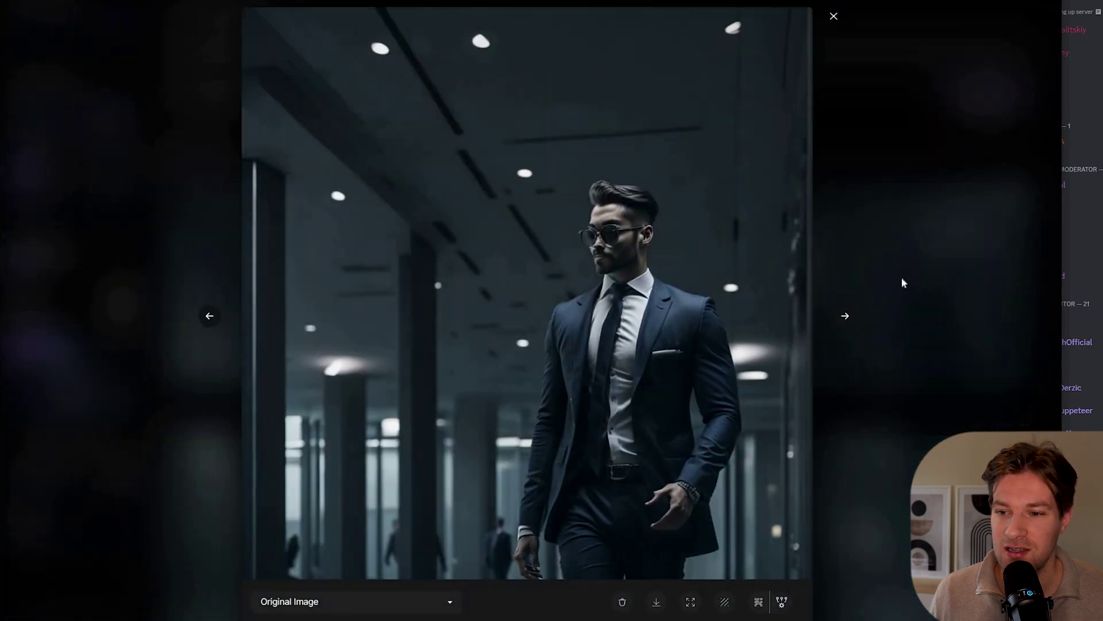
{"action": "left_click", "coordinate": [821, 274]}
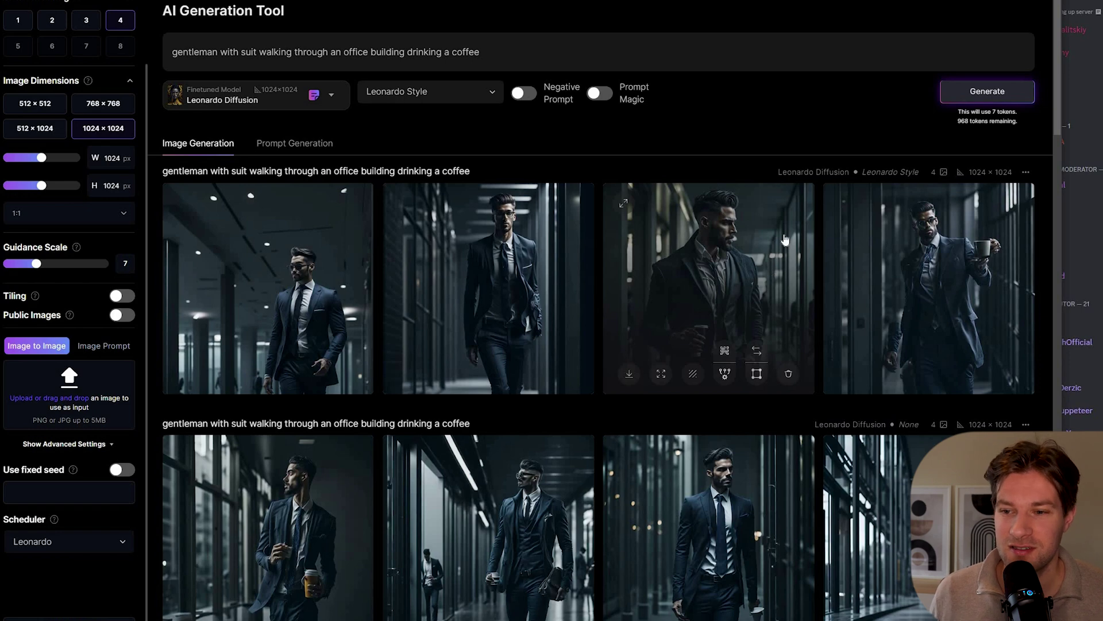
{"action": "left_click", "coordinate": [394, 599]}
{"action": "left_click", "coordinate": [392, 606]}
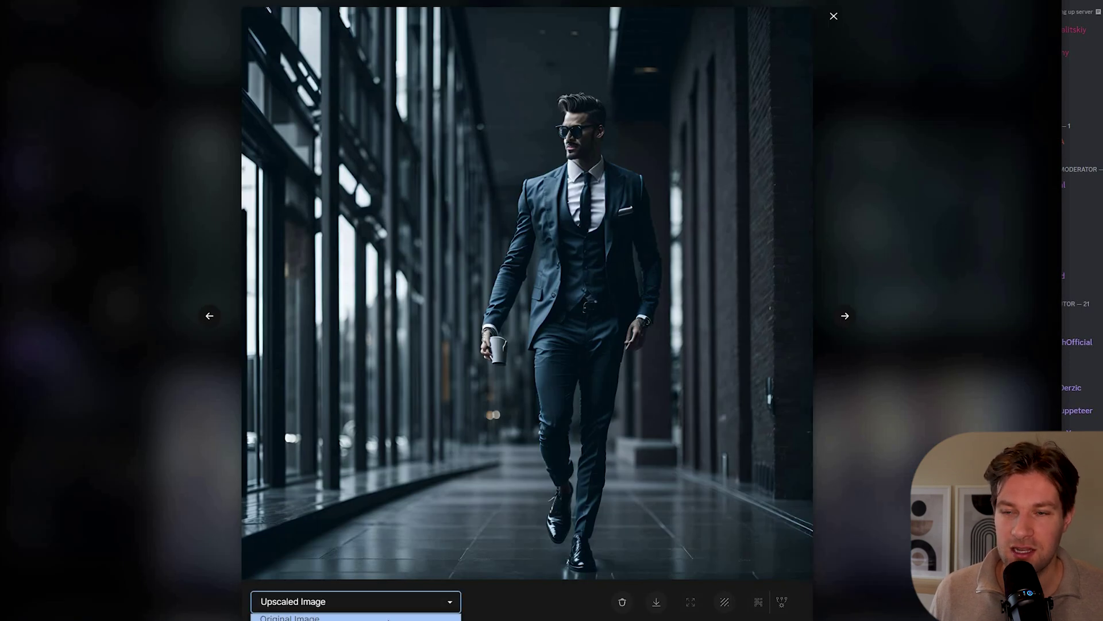
{"action": "left_click", "coordinate": [403, 617]}
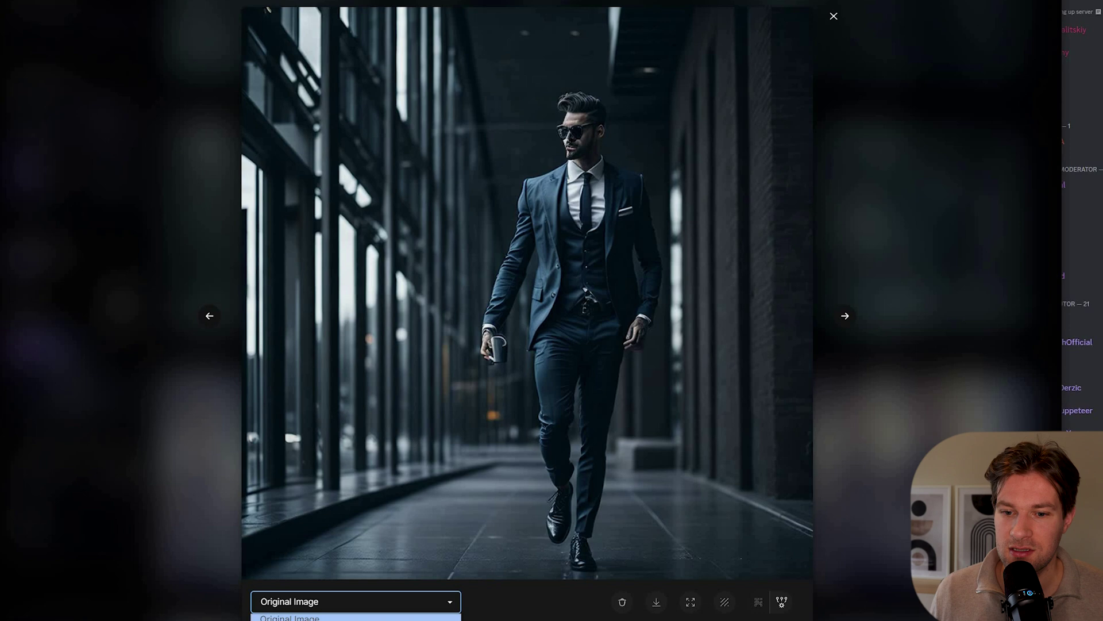
{"action": "key", "text": "Up"}
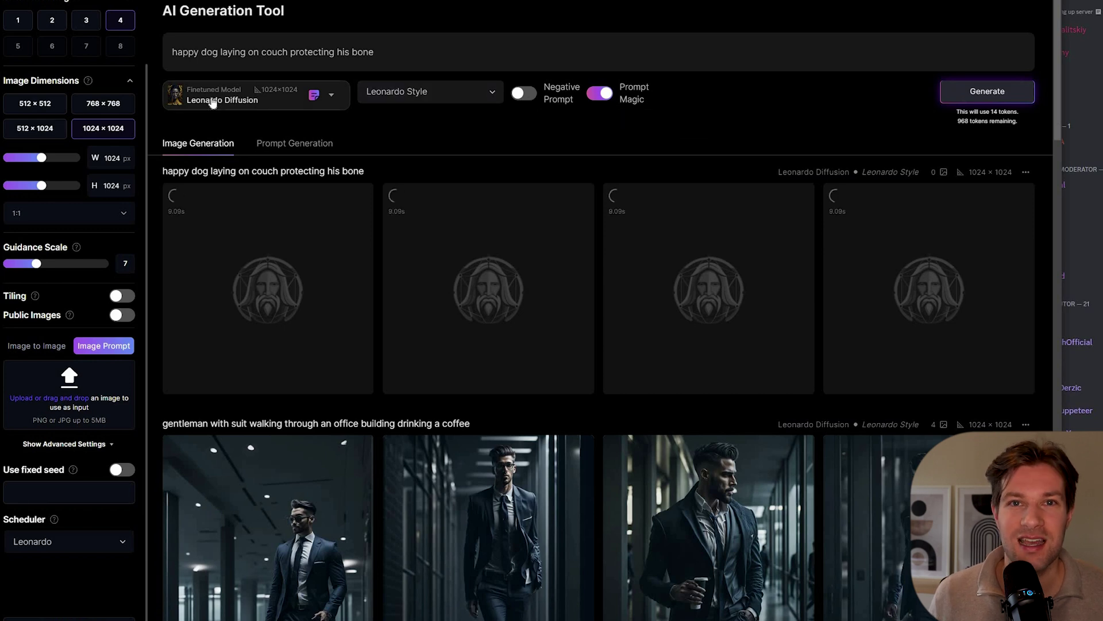
Step: Switch the model to Deliberate 1.1 and generate a batch from the prompt "happy dog laying on couch protecting his bone"
{"action": "left_click", "coordinate": [259, 105]}
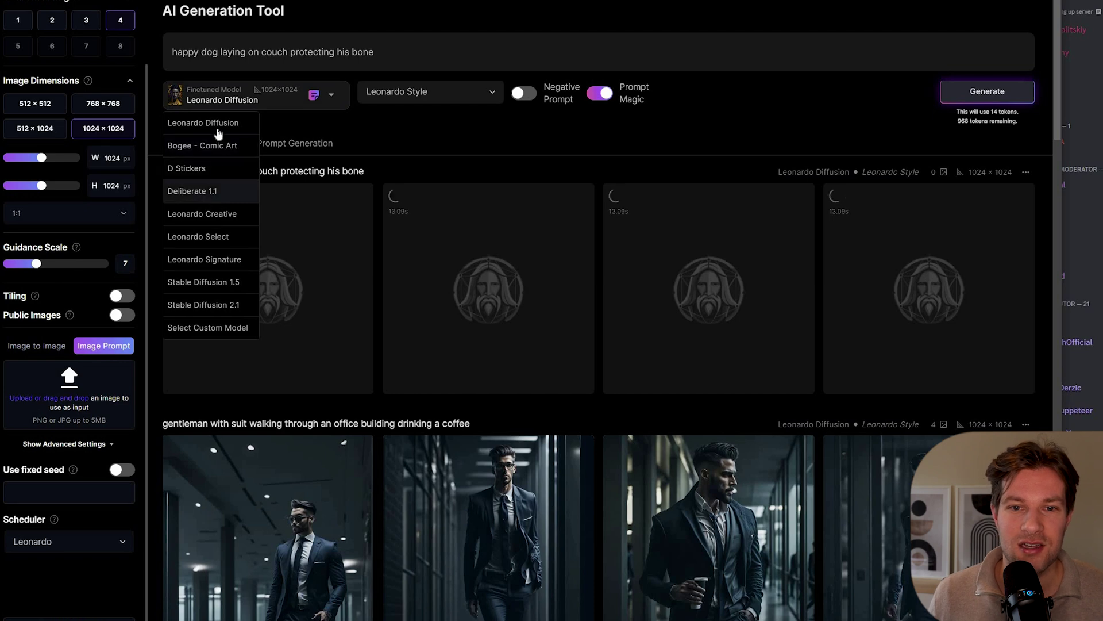
{"action": "left_click", "coordinate": [196, 192]}
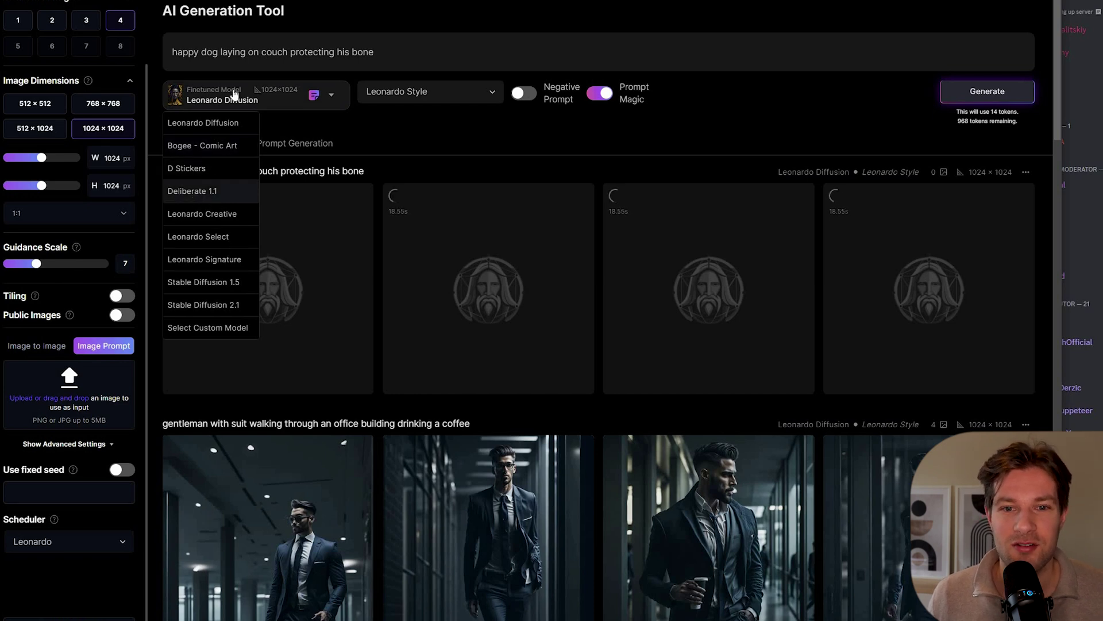
{"action": "left_click", "coordinate": [974, 95]}
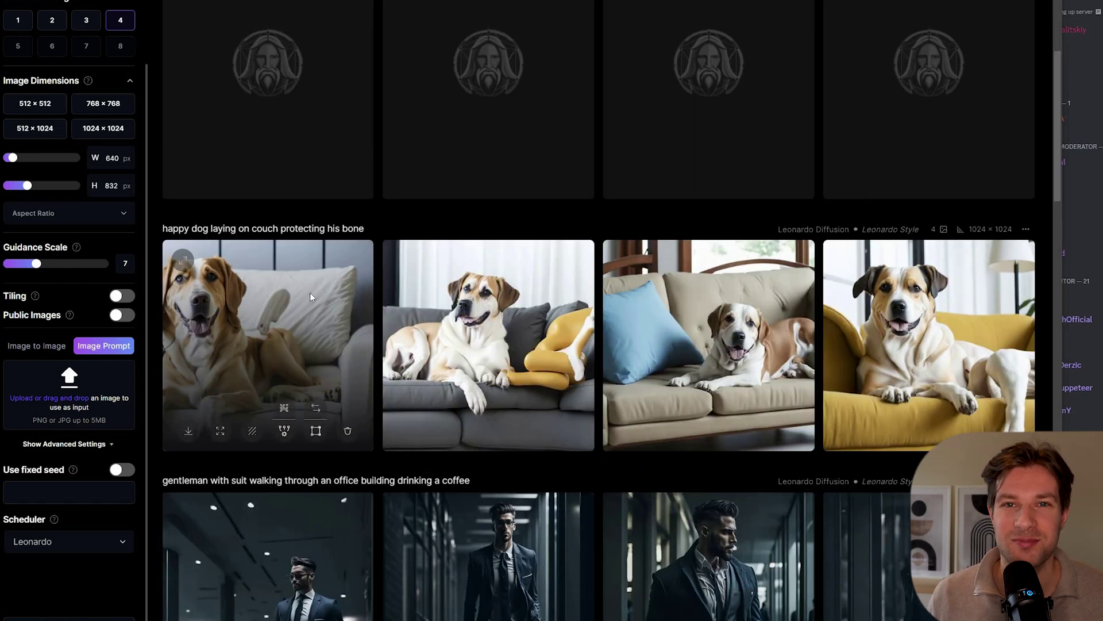
Step: Inspect the second and third dog images of the Leonardo Diffusion batch at full size
{"action": "left_click", "coordinate": [593, 358]}
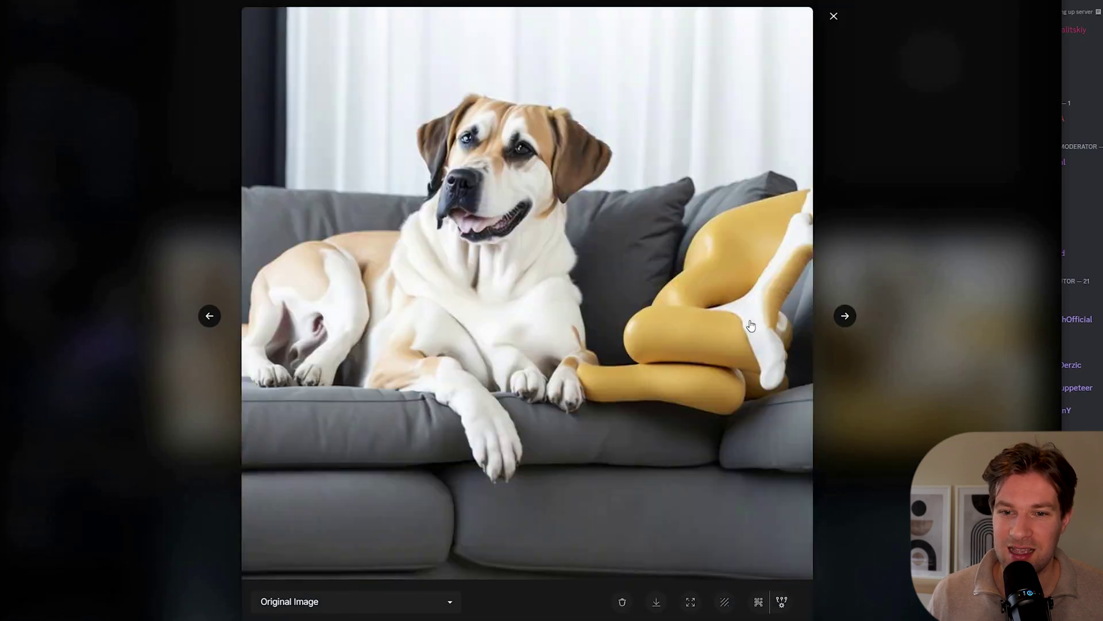
{"action": "left_click", "coordinate": [823, 337]}
{"action": "left_click", "coordinate": [896, 361]}
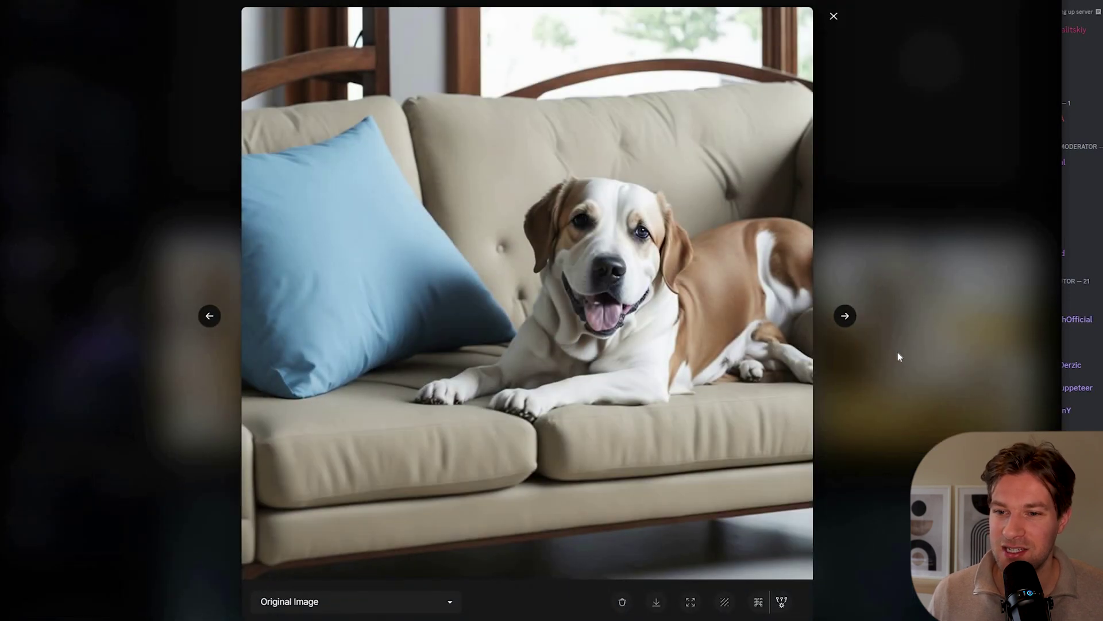
{"action": "left_click", "coordinate": [934, 362]}
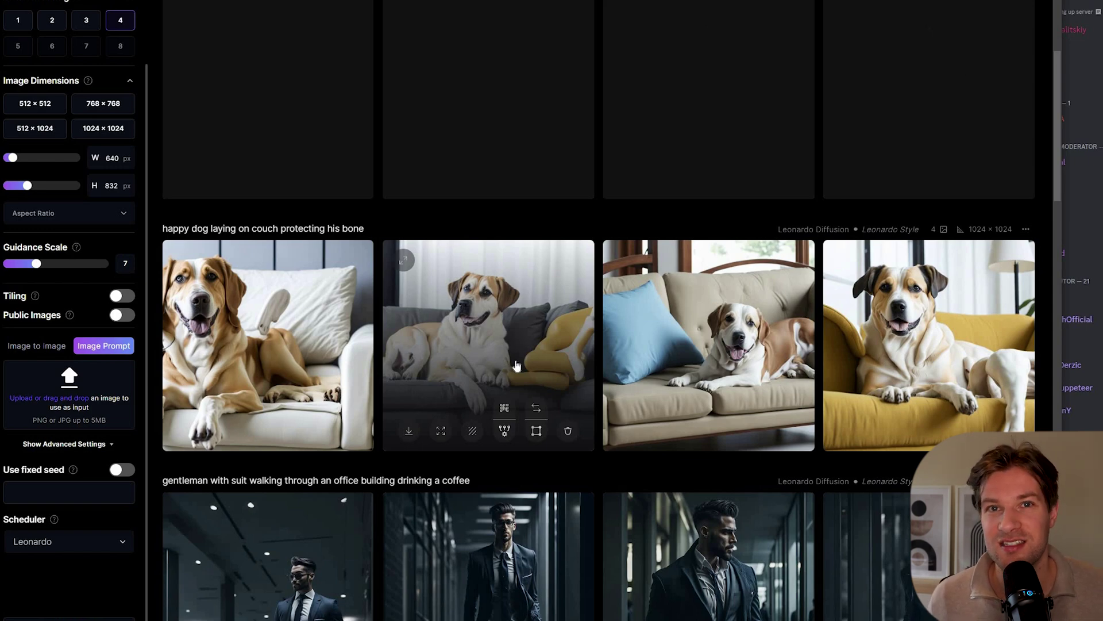
Step: Inspect the first, second and fourth dog images of the Deliberate 1.1 batch at full size
{"action": "left_click", "coordinate": [247, 166]}
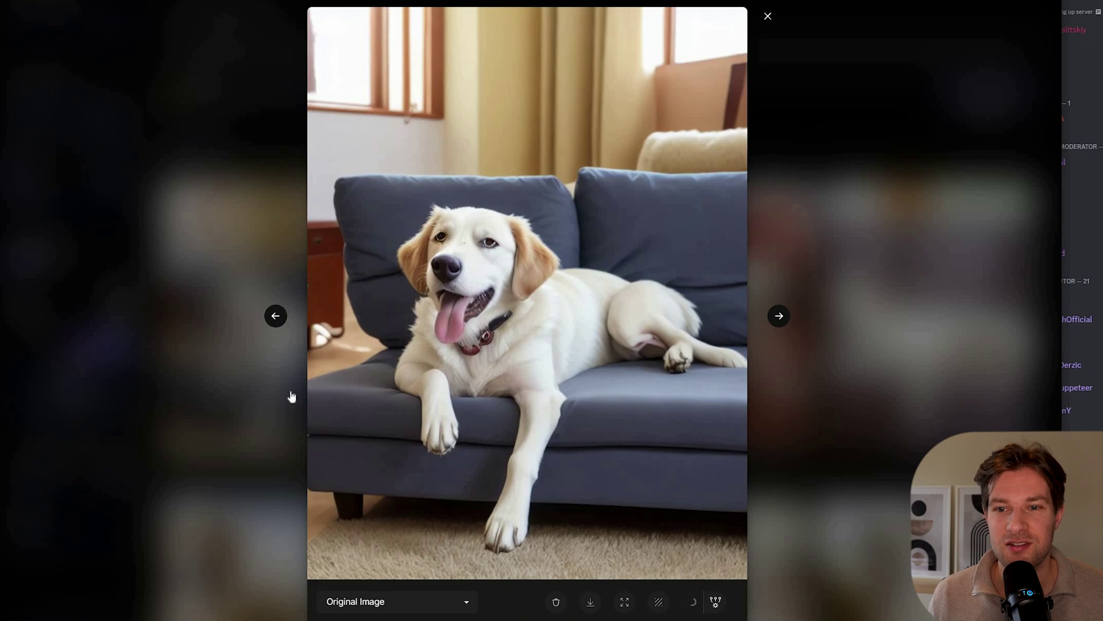
{"action": "key", "text": "Escape"}
{"action": "left_click", "coordinate": [793, 419]}
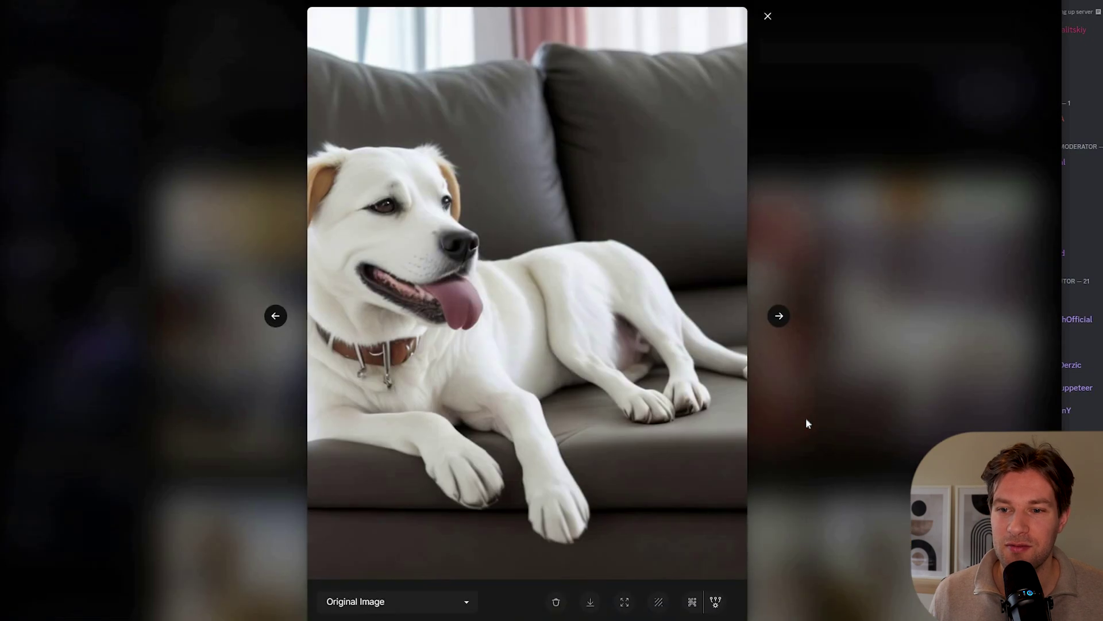
{"action": "left_click", "coordinate": [826, 412]}
{"action": "left_click", "coordinate": [847, 395]}
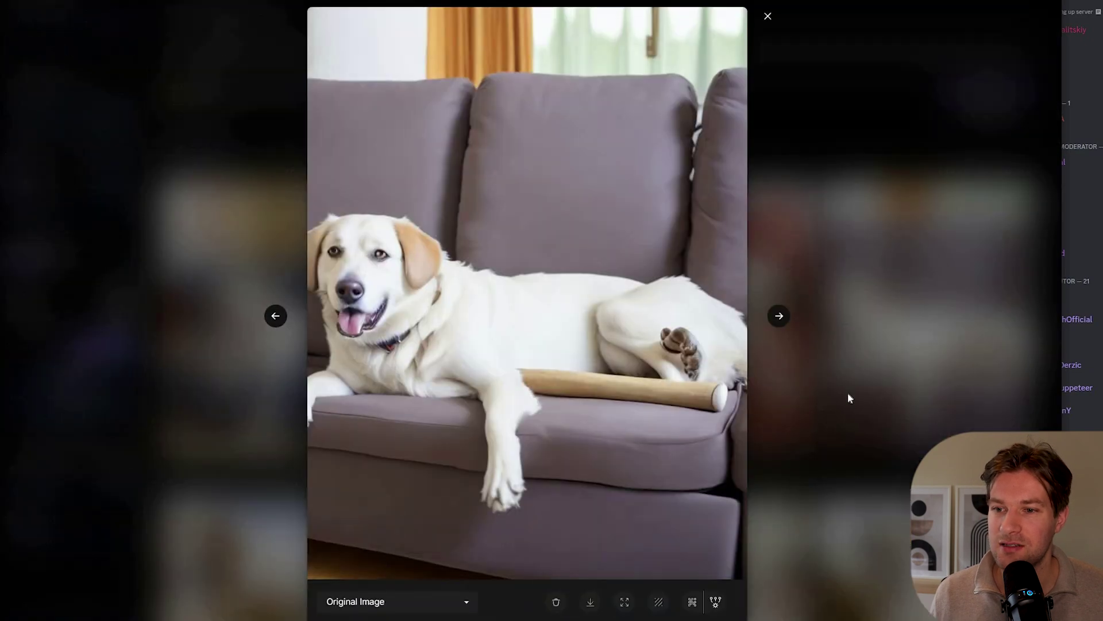
{"action": "key", "text": "Escape"}
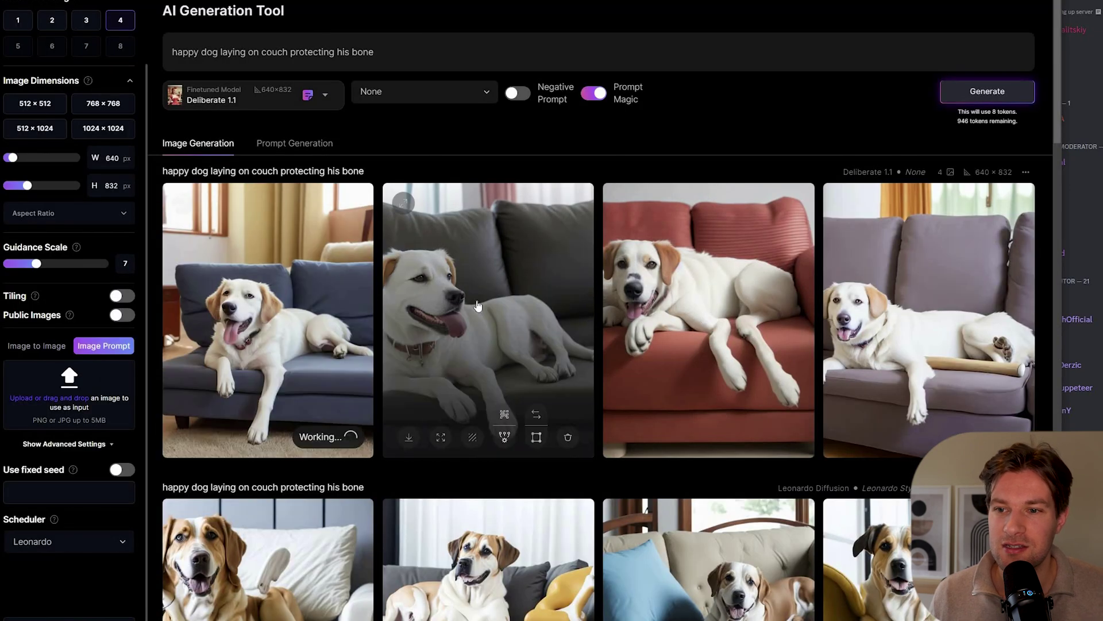
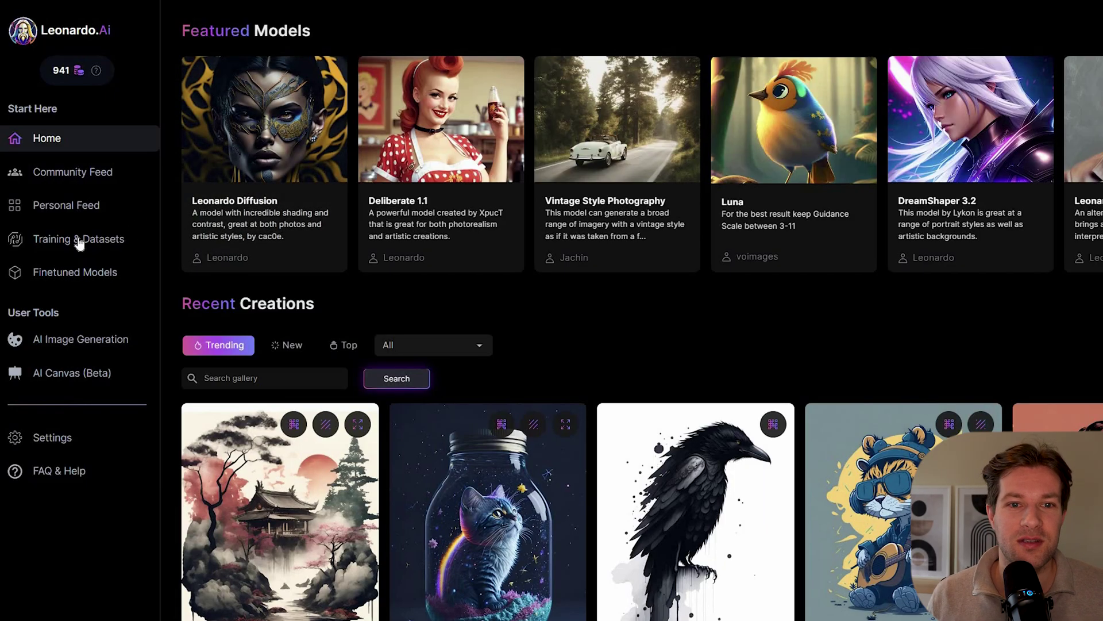
Step: Find the DreamShaper 3.2 model among the finetuned models and remix its "Cat black and silver abstract beauty" example image
{"action": "left_click", "coordinate": [74, 275]}
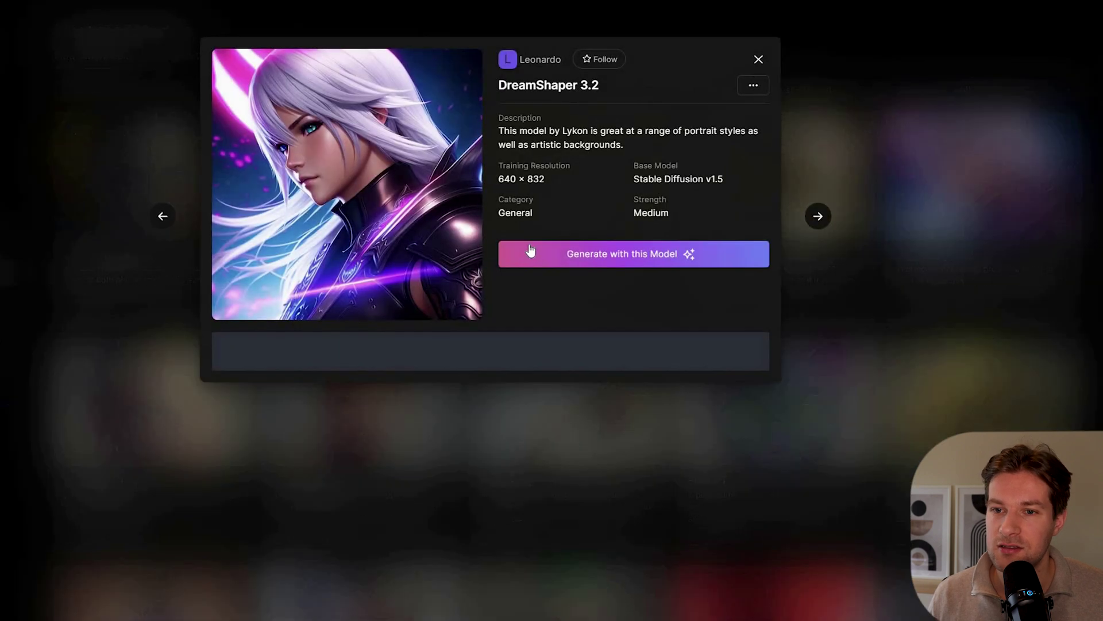
{"action": "scroll", "coordinate": [287, 504], "scroll_direction": "down", "scroll_amount": 1}
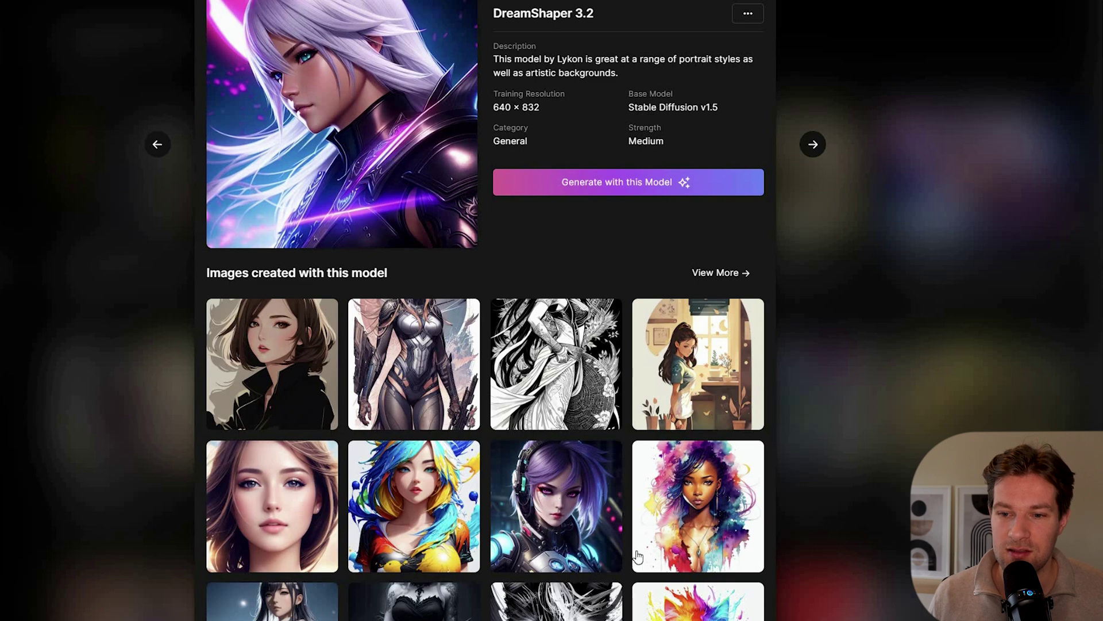
{"action": "left_click", "coordinate": [570, 608]}
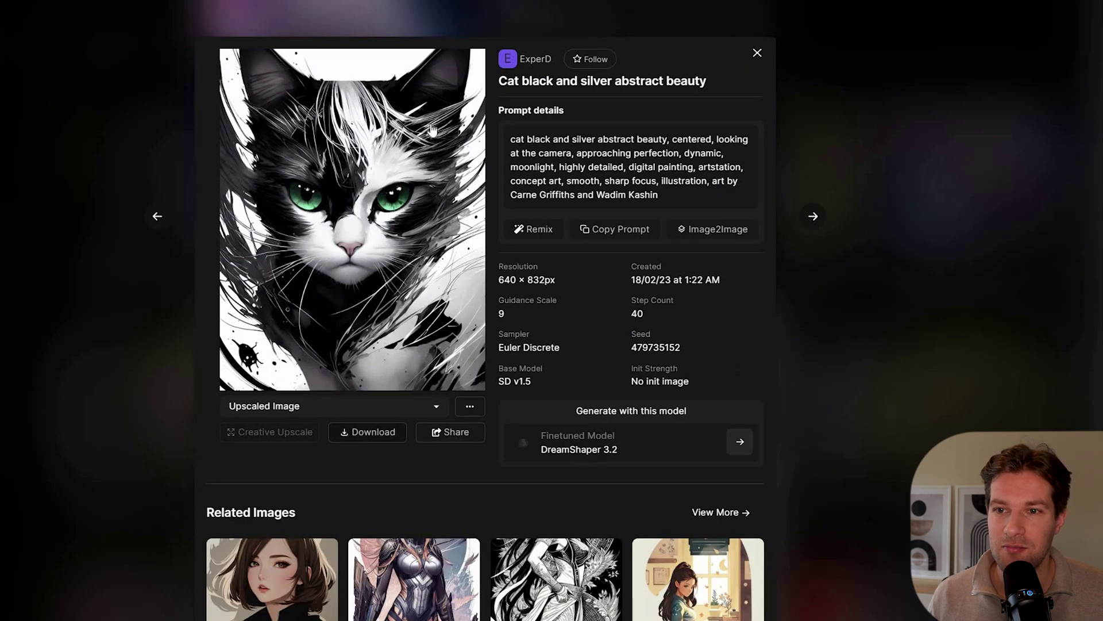
{"action": "left_click", "coordinate": [533, 230]}
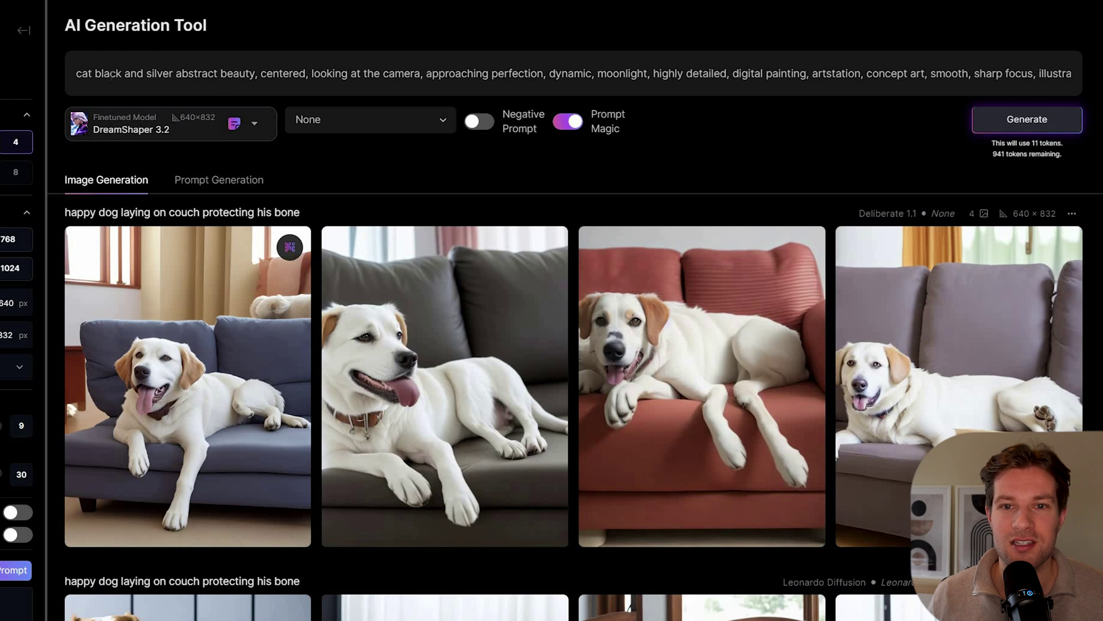
Step: Generate four images from the remixed cat prompt with DreamShaper 3.2 and upscale the third one
{"action": "left_click", "coordinate": [1027, 130]}
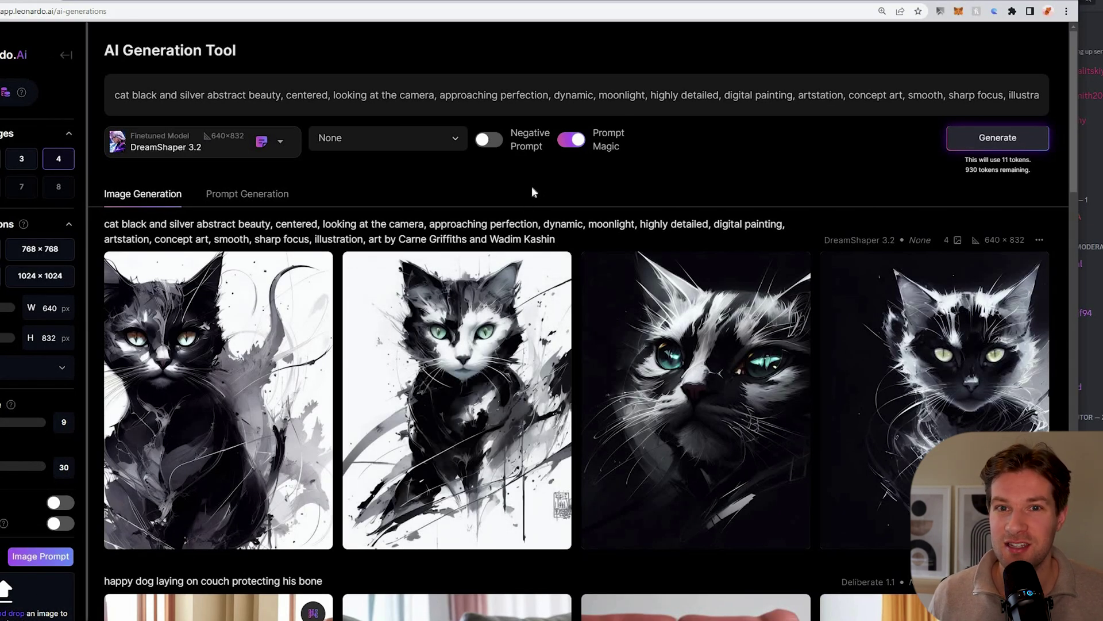
{"action": "left_click", "coordinate": [732, 380]}
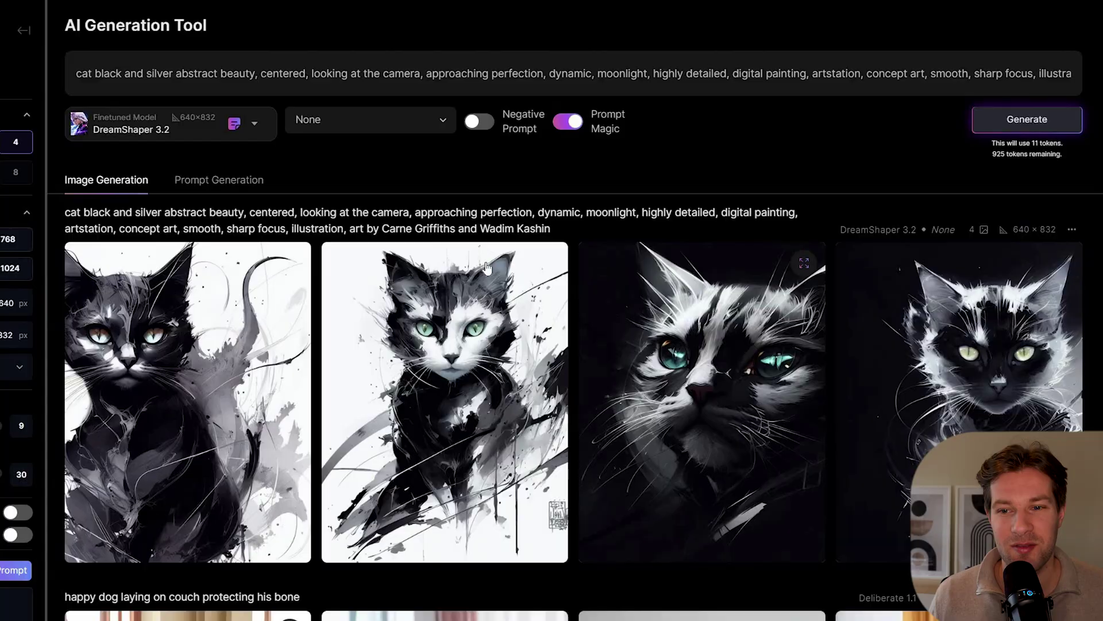
{"action": "mouse_move", "coordinate": [486, 409]}
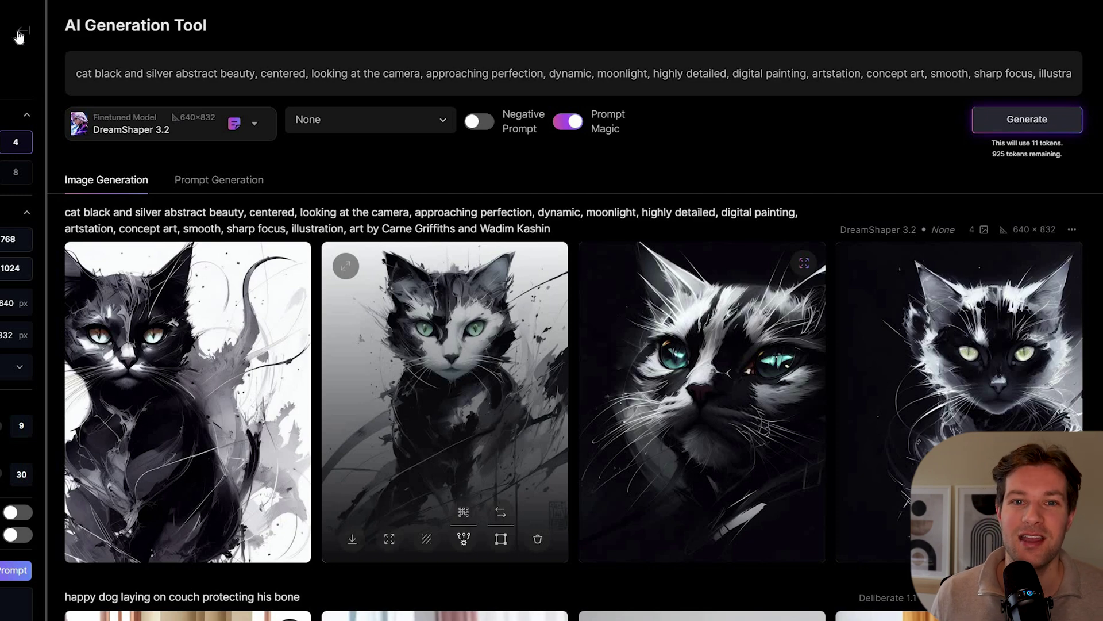
Step: Browse the platform and community finetuned models, and examine the example images of the Crypto Dreams model
{"action": "left_click", "coordinate": [49, 179]}
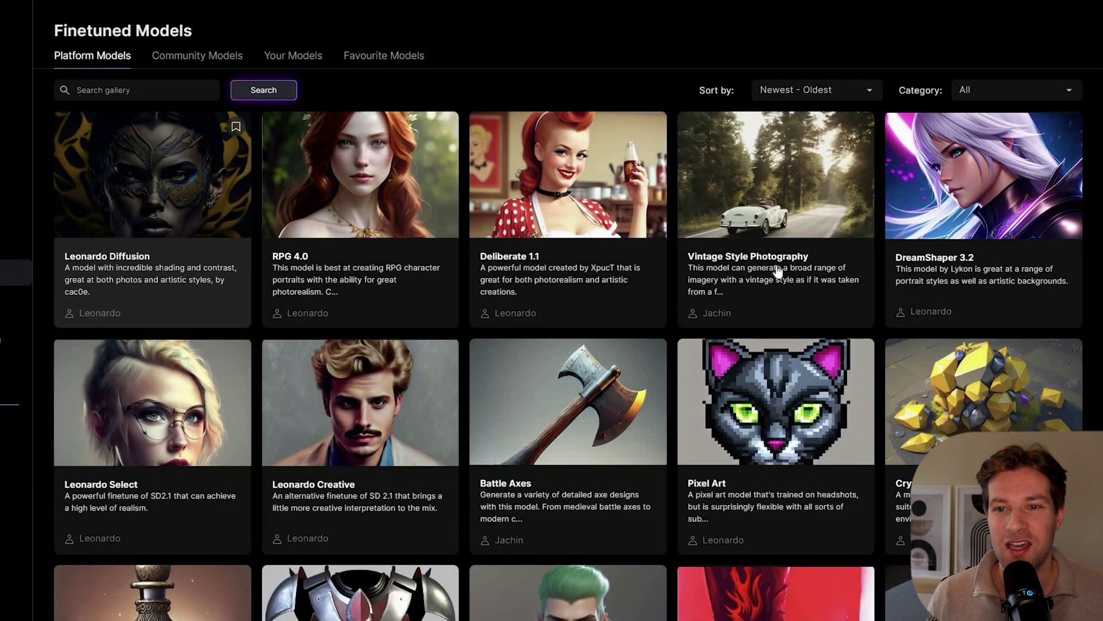
{"action": "left_click", "coordinate": [189, 61]}
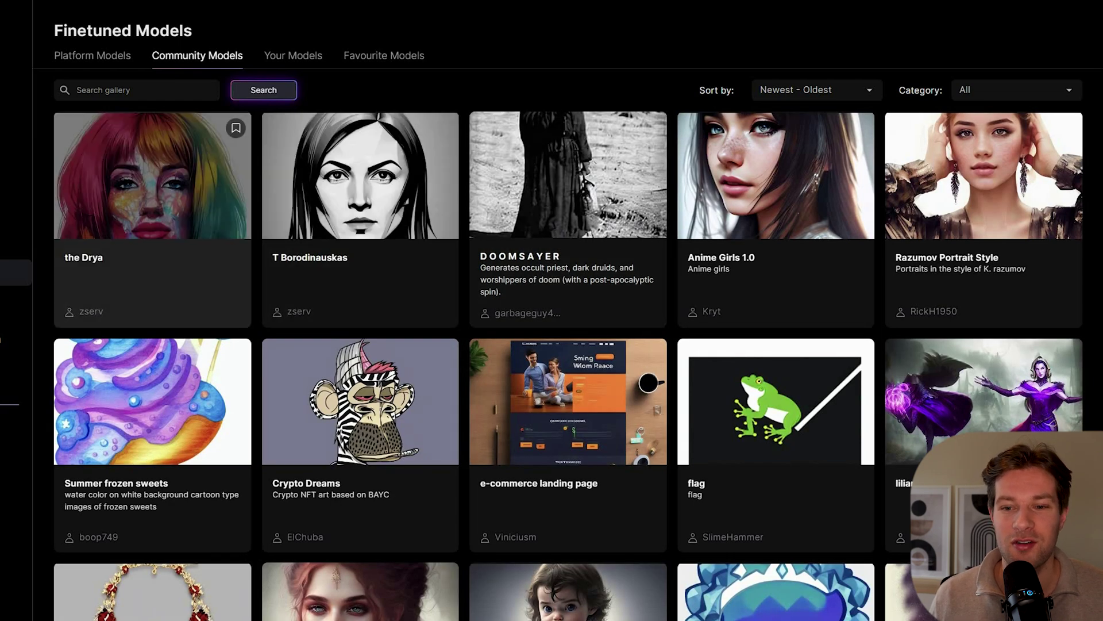
{"action": "scroll", "coordinate": [343, 446], "scroll_direction": "down", "scroll_amount": 1}
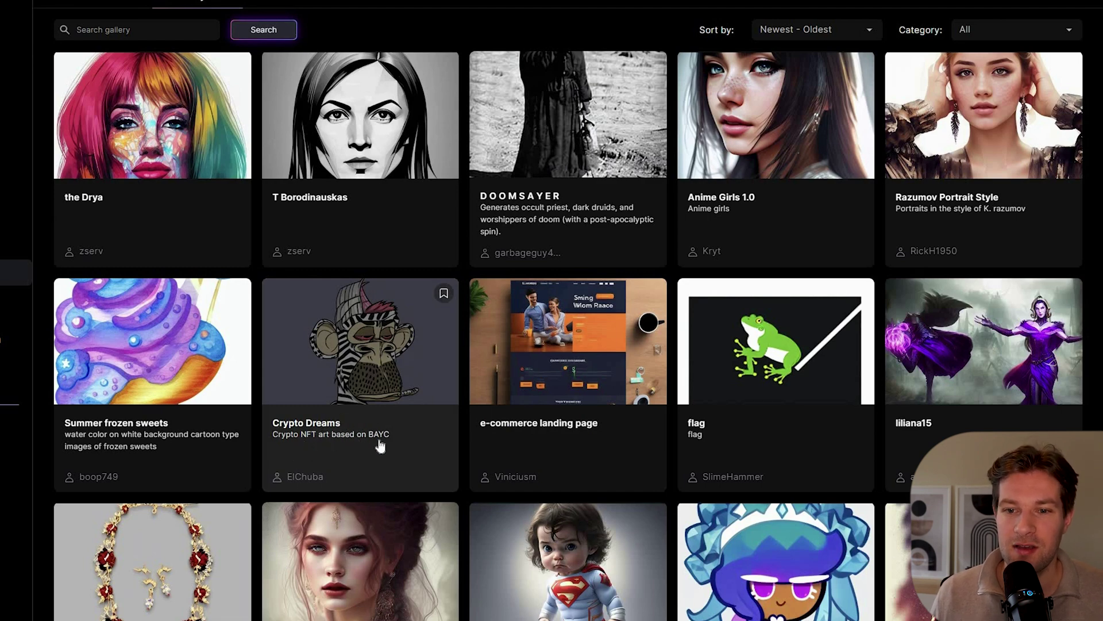
{"action": "left_click", "coordinate": [375, 379]}
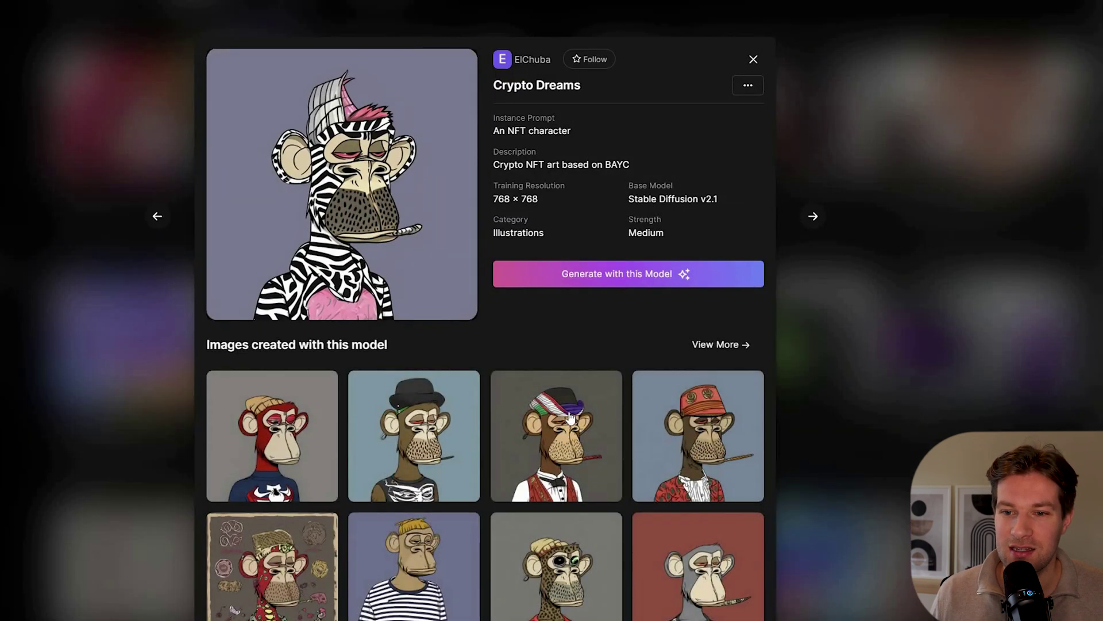
{"action": "scroll", "coordinate": [486, 322], "scroll_direction": "down", "scroll_amount": 1}
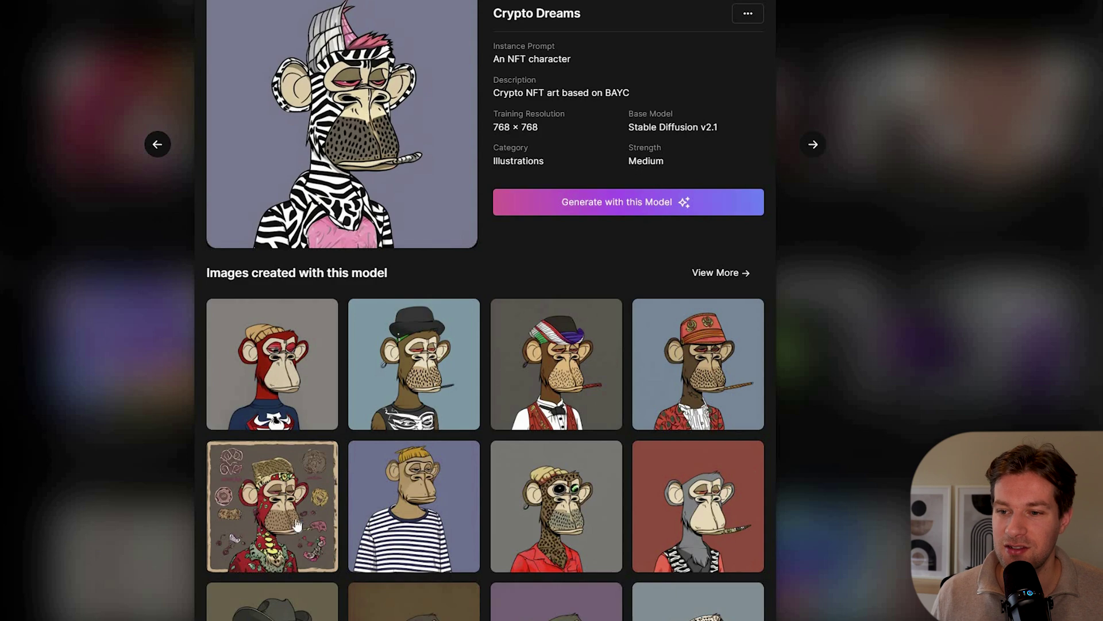
{"action": "scroll", "coordinate": [398, 159], "scroll_direction": "up", "scroll_amount": 1}
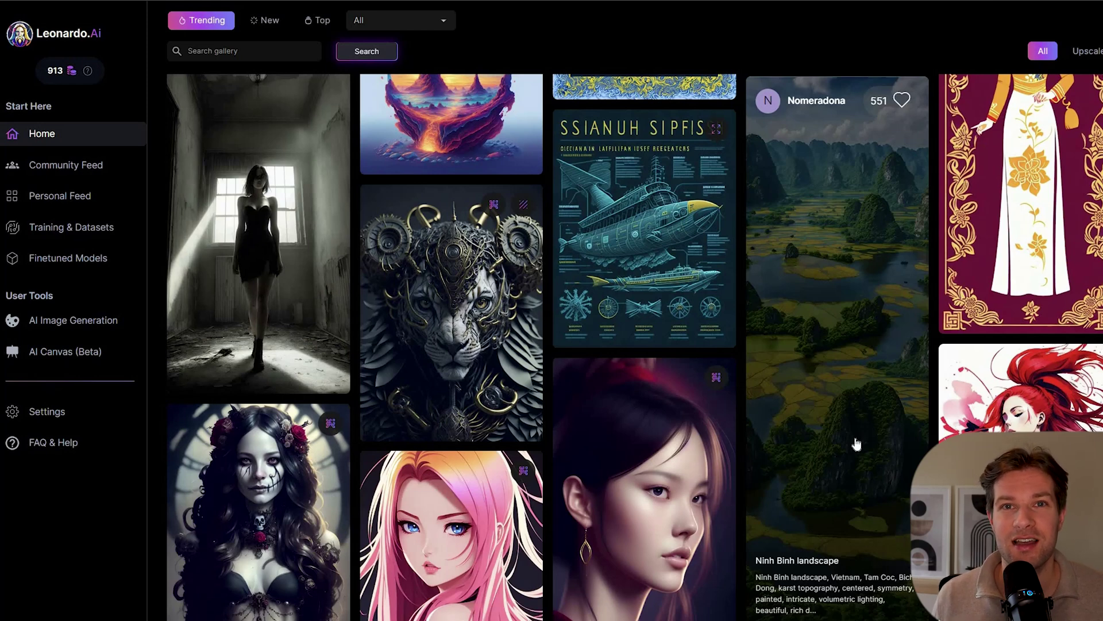
Step: Look at the Ninh Binh landscape from the gallery, open AI Canvas and place the landscape image on the canvas
{"action": "left_click", "coordinate": [862, 404]}
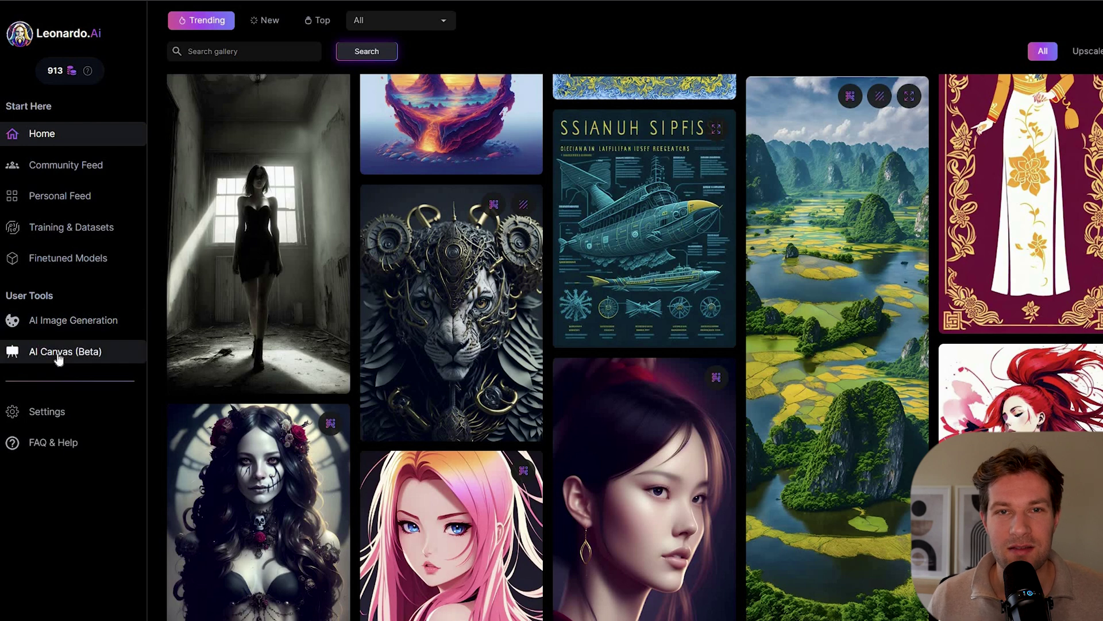
{"action": "left_click", "coordinate": [31, 348]}
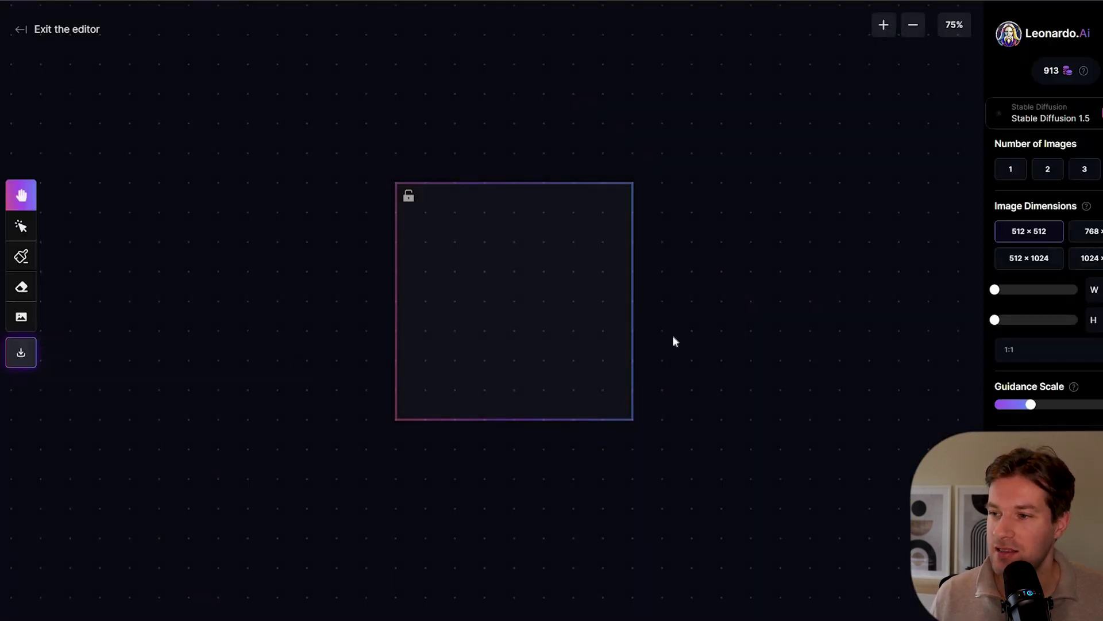
{"action": "left_click_drag", "start_coordinate": [500, 340], "coordinate": [506, 337]}
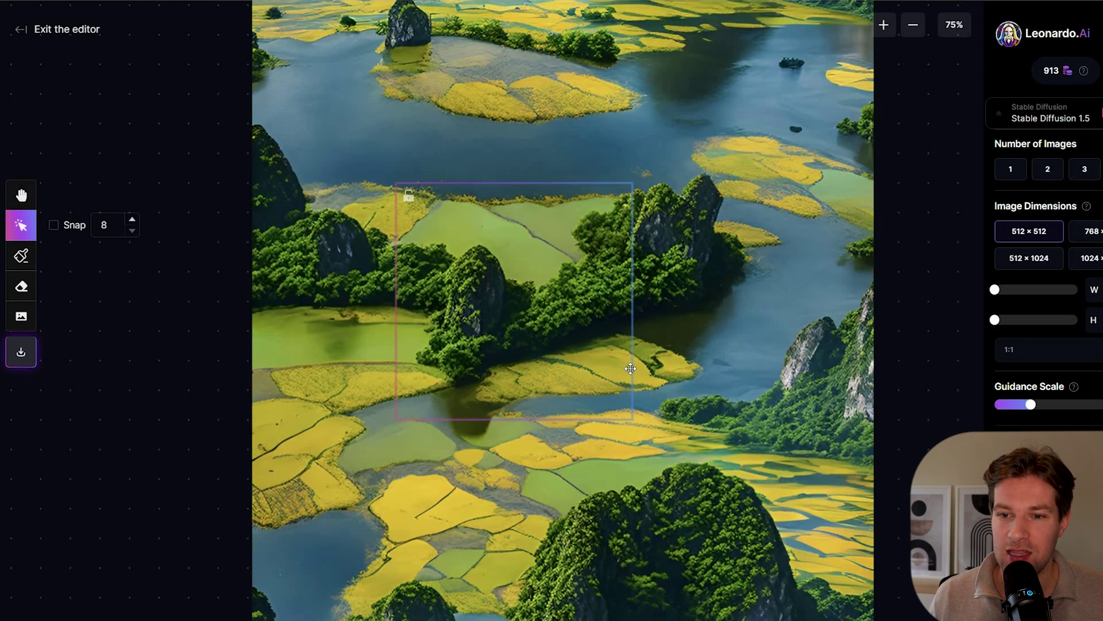
Step: Scale the landscape image down to about a quarter of its size so the generation frame extends past its side
{"action": "scroll", "coordinate": [630, 368], "scroll_direction": "down", "scroll_amount": 5}
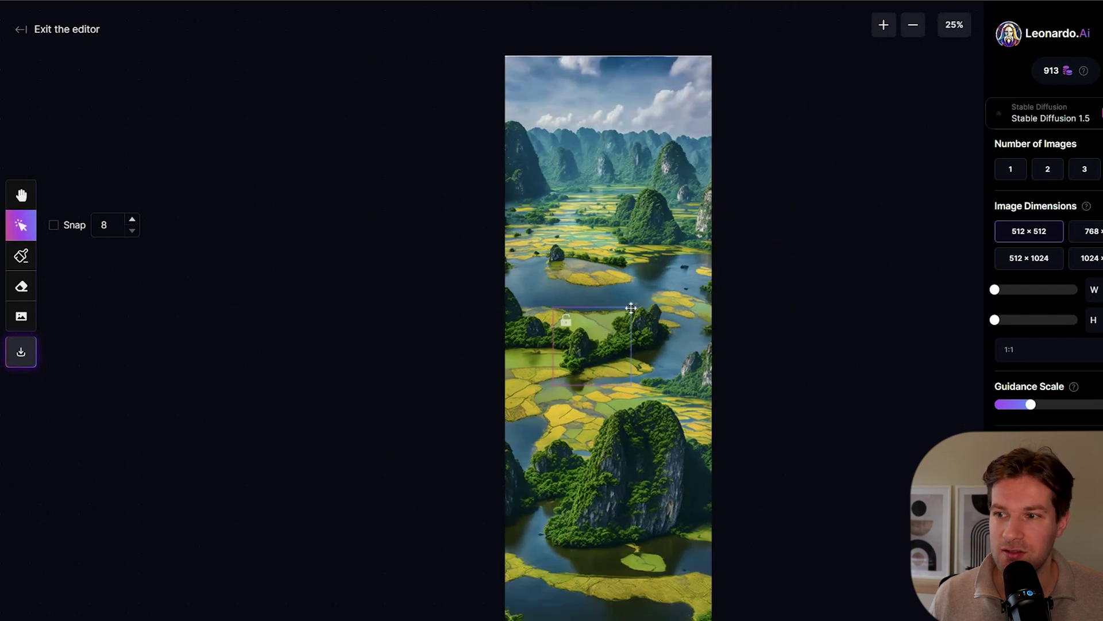
{"action": "left_click", "coordinate": [698, 131]}
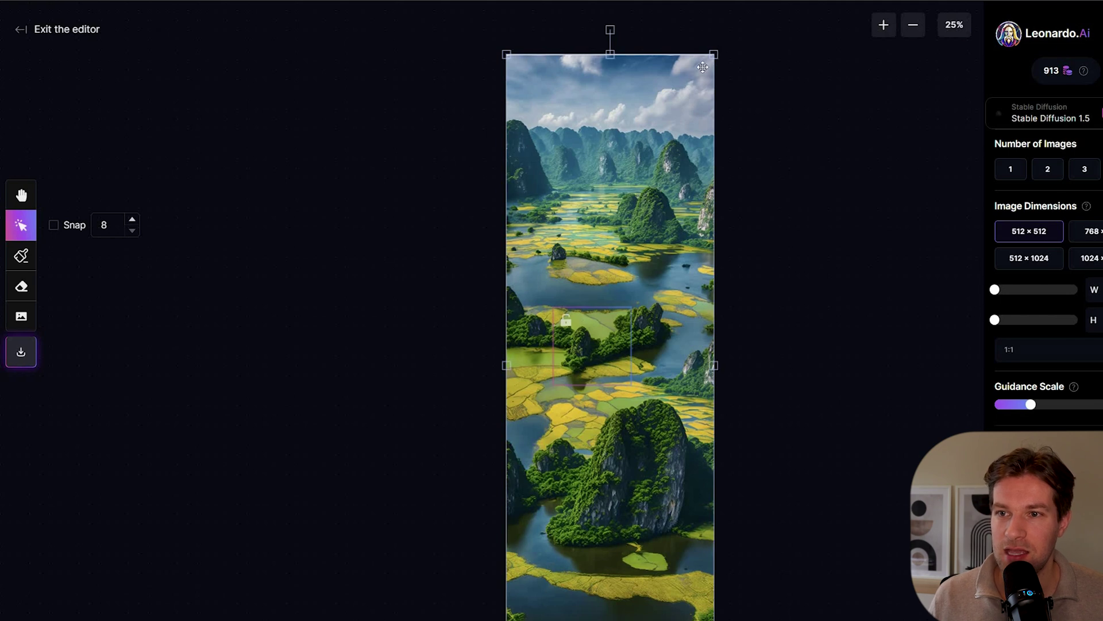
{"action": "left_click_drag", "start_coordinate": [714, 55], "coordinate": [560, 355]}
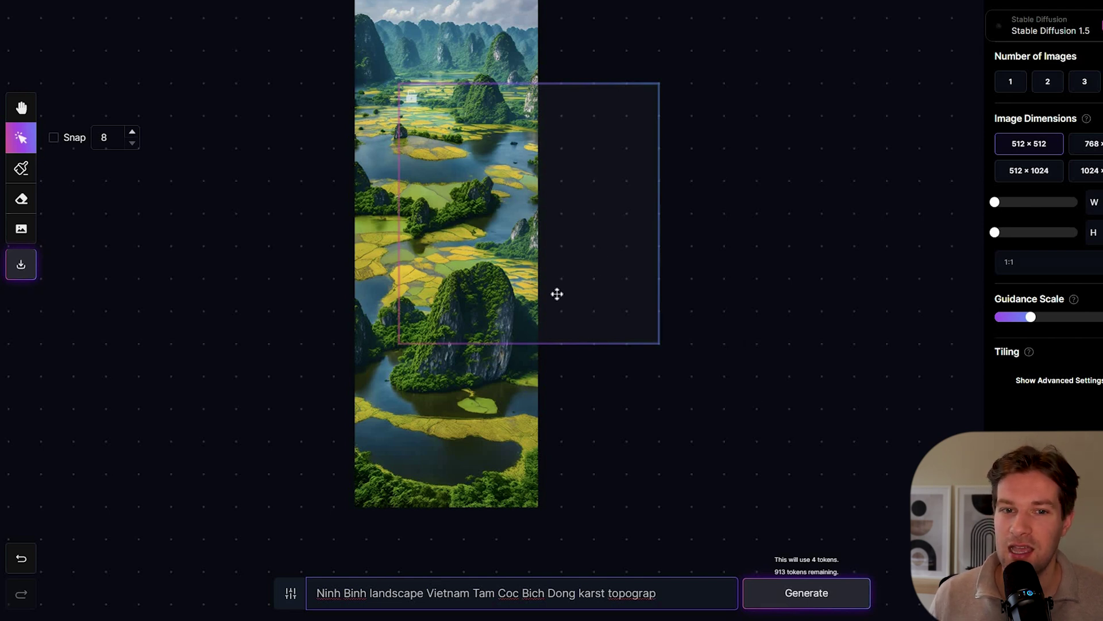
Step: Generate an extension beside the upper part of the landscape, overlapping its edge, and accept the fourth variation
{"action": "left_click_drag", "start_coordinate": [455, 236], "coordinate": [567, 162]}
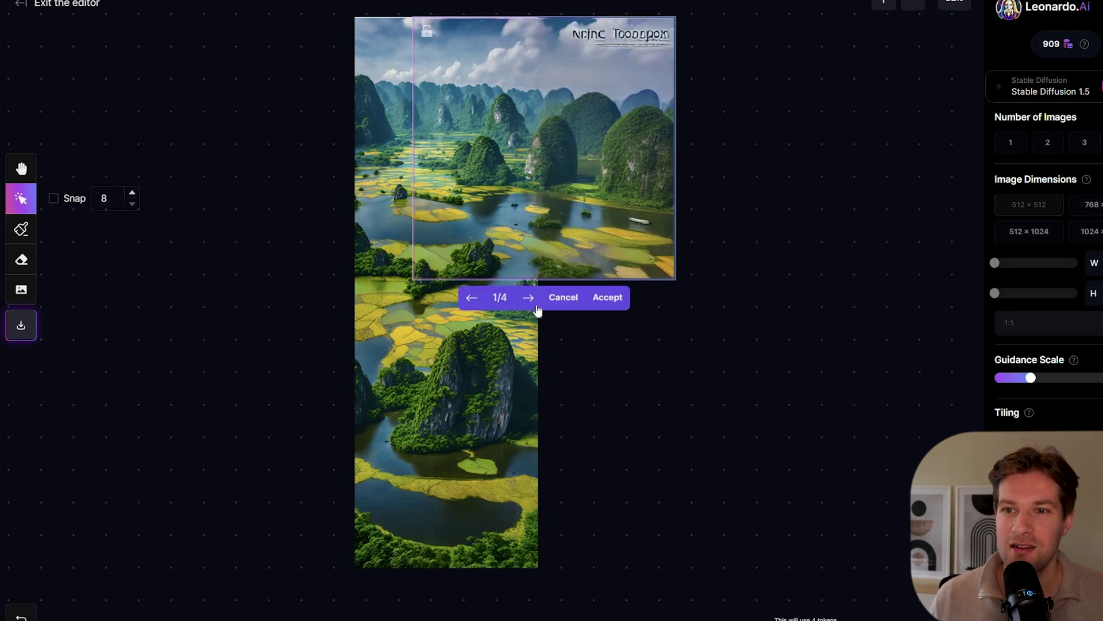
{"action": "left_click", "coordinate": [528, 298]}
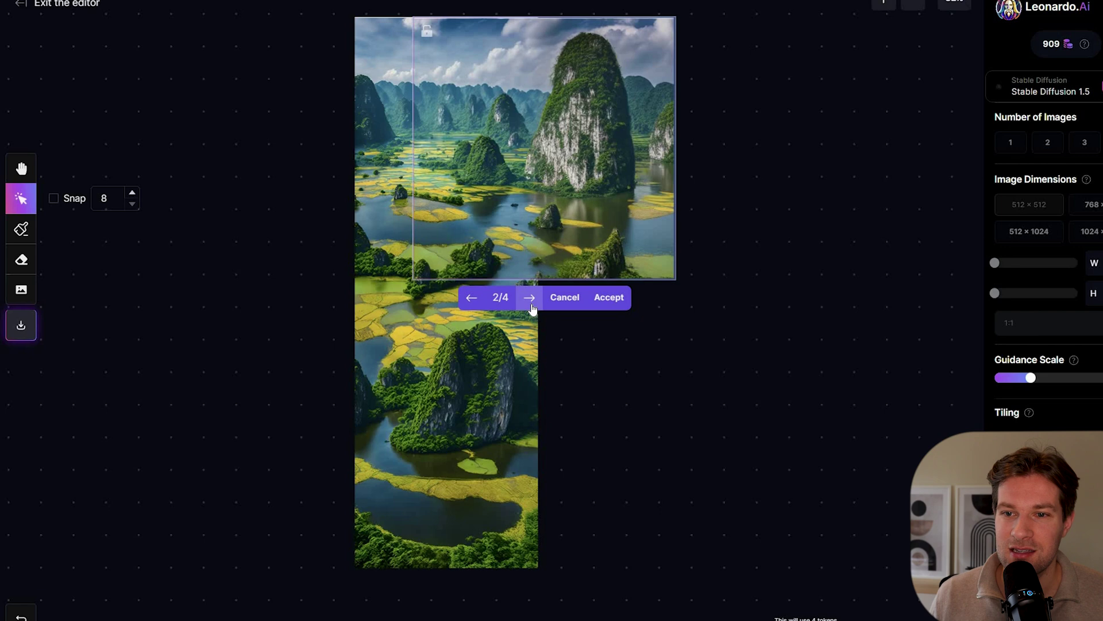
{"action": "left_click", "coordinate": [529, 298]}
{"action": "left_click", "coordinate": [529, 297]}
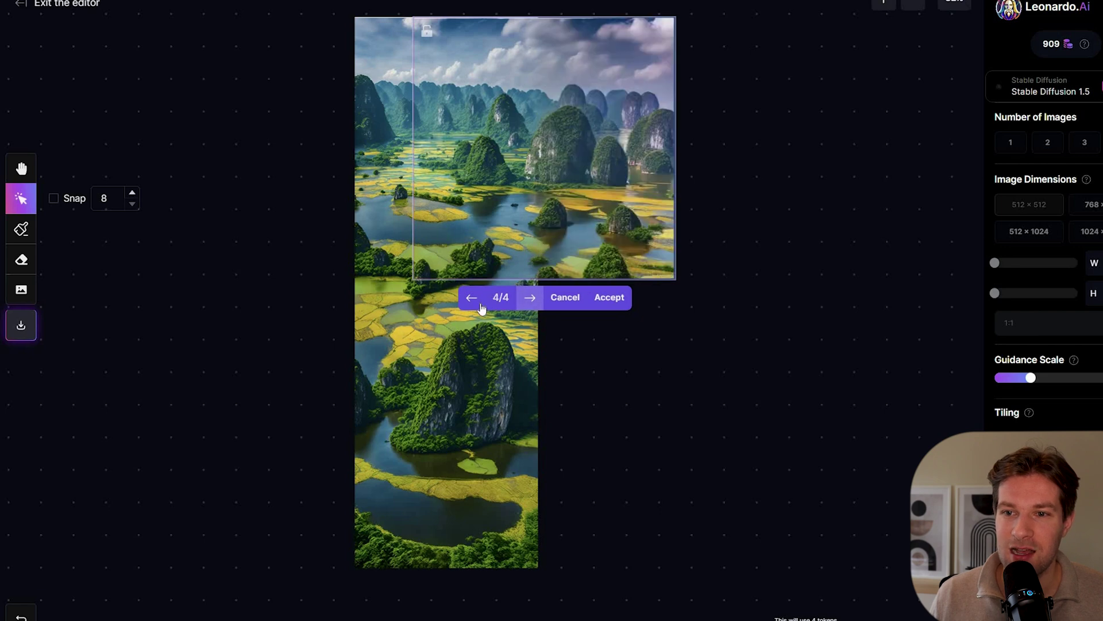
{"action": "left_click", "coordinate": [609, 297]}
Step: Place the generation frame directly below the new extension, generate the missing middle area, and accept the third variation
{"action": "left_click_drag", "start_coordinate": [626, 460], "coordinate": [628, 471]}
{"action": "left_click", "coordinate": [804, 612]}
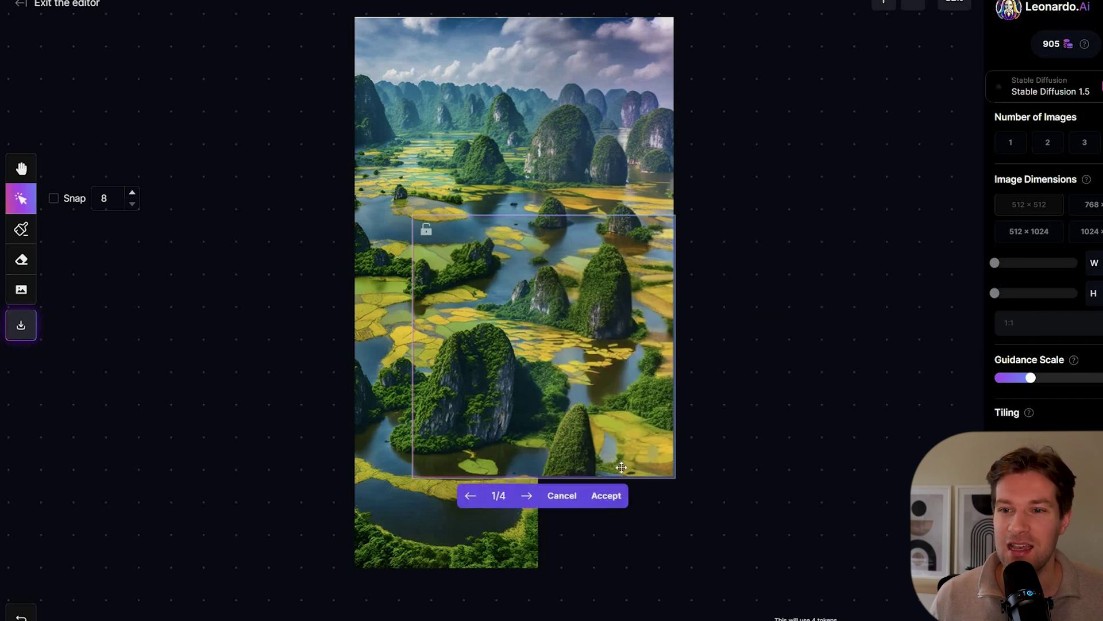
{"action": "left_click", "coordinate": [523, 501]}
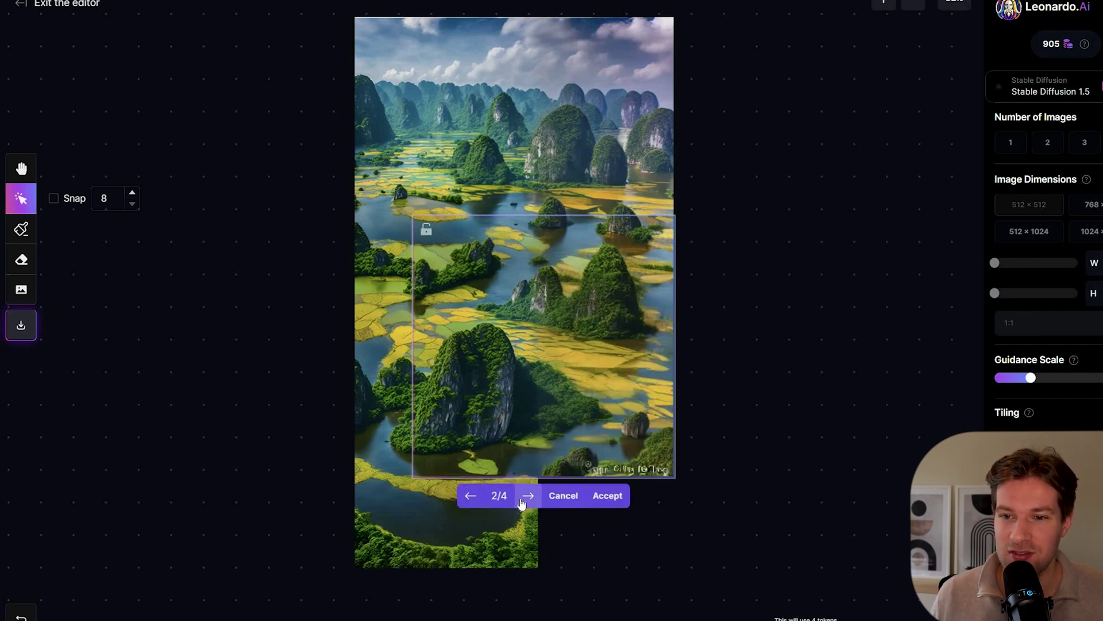
{"action": "left_click", "coordinate": [524, 502]}
{"action": "left_click", "coordinate": [526, 496]}
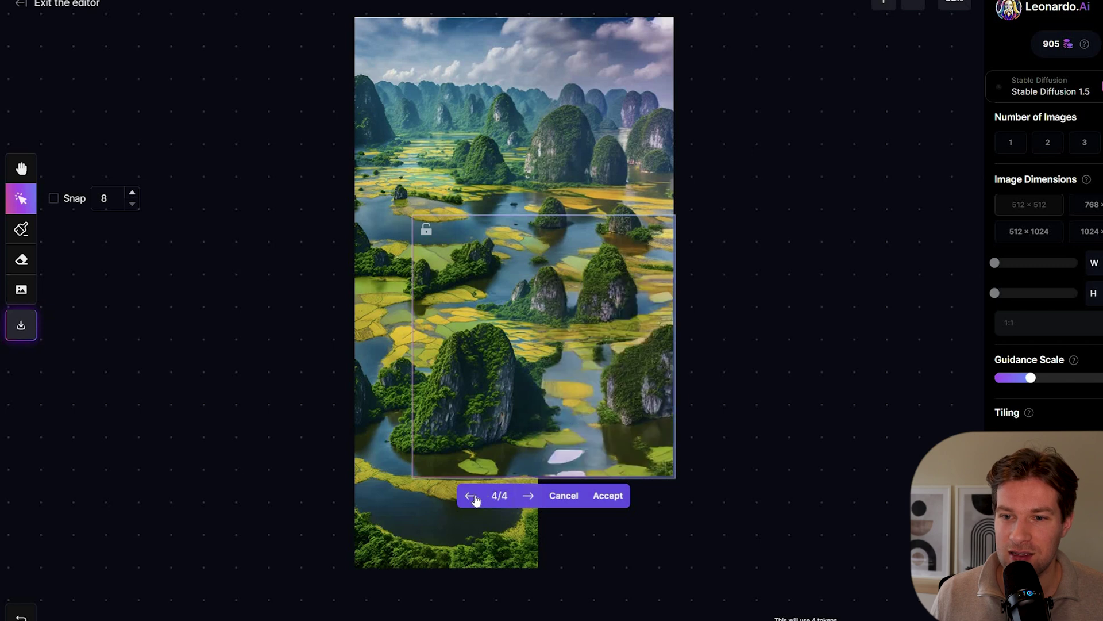
{"action": "left_click", "coordinate": [608, 497]}
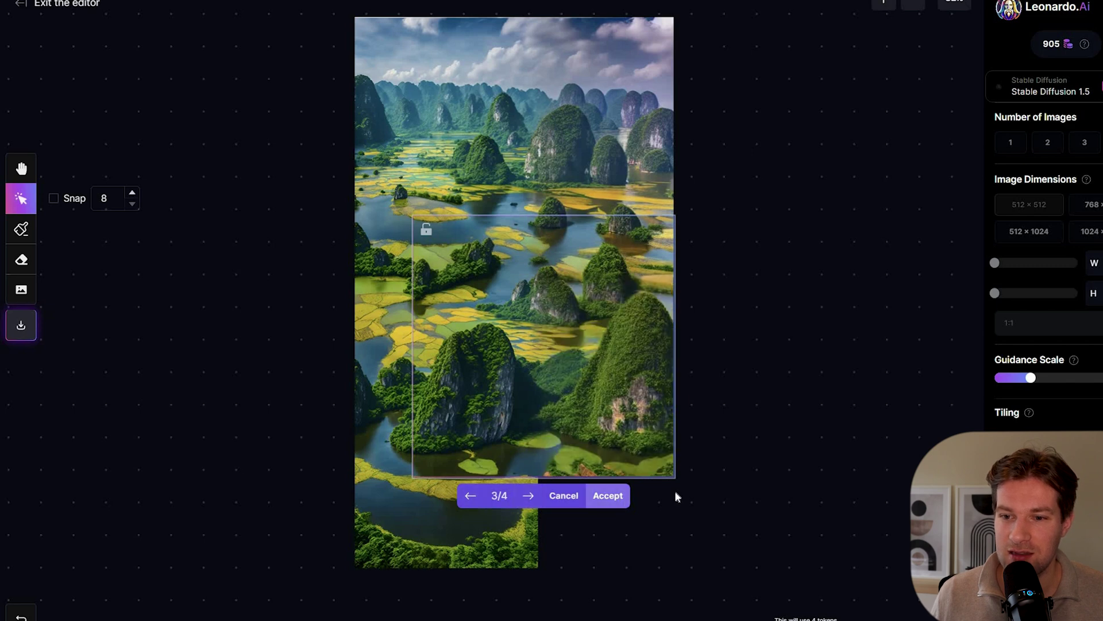
Step: Place the generation frame over the empty lower-right corner of the landscape and generate the missing area
{"action": "scroll", "coordinate": [658, 463], "scroll_direction": "down", "scroll_amount": 3}
{"action": "left_click_drag", "start_coordinate": [648, 515], "coordinate": [658, 539]}
{"action": "left_click", "coordinate": [806, 616]}
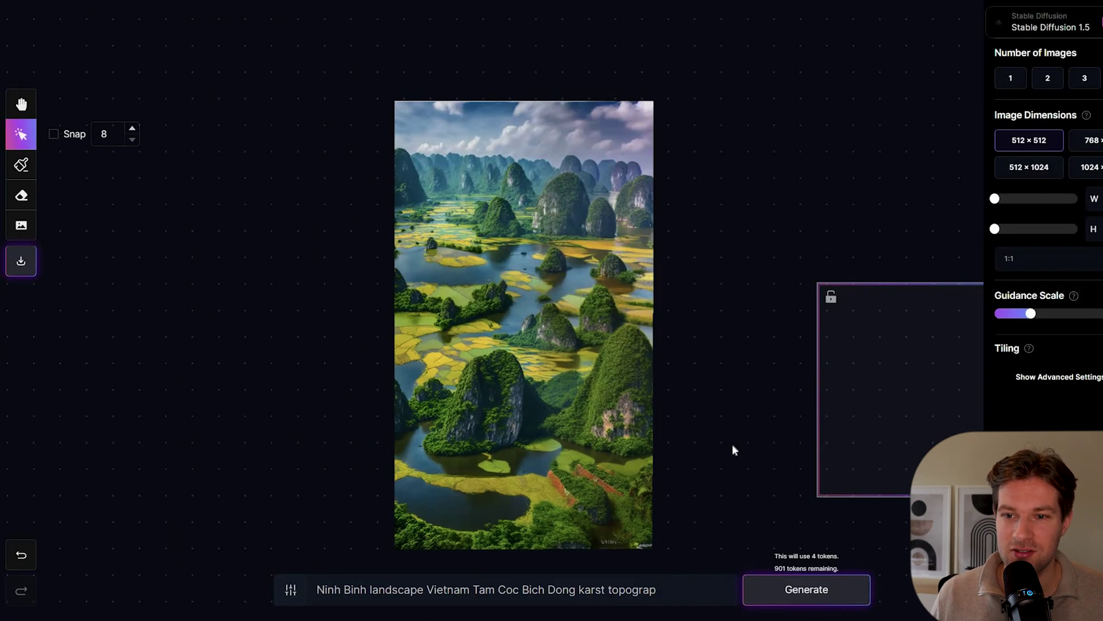
Step: Enlarge the mask brush to about half its range and mask the large karst rock in the landscape's lower-left foreground
{"action": "left_click", "coordinate": [22, 165]}
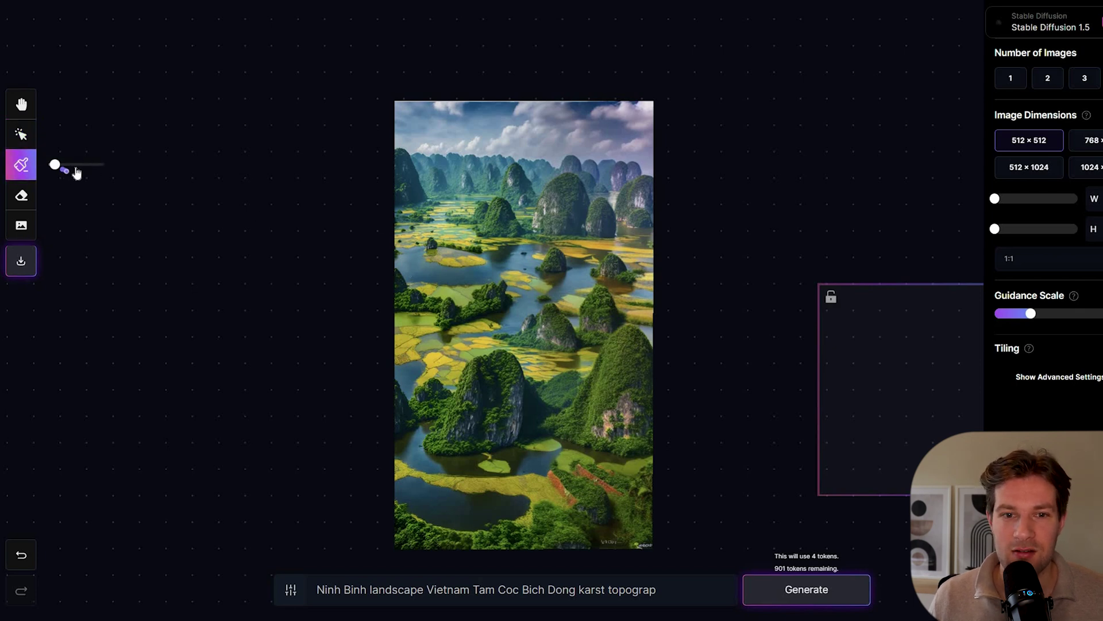
{"action": "left_click", "coordinate": [81, 167]}
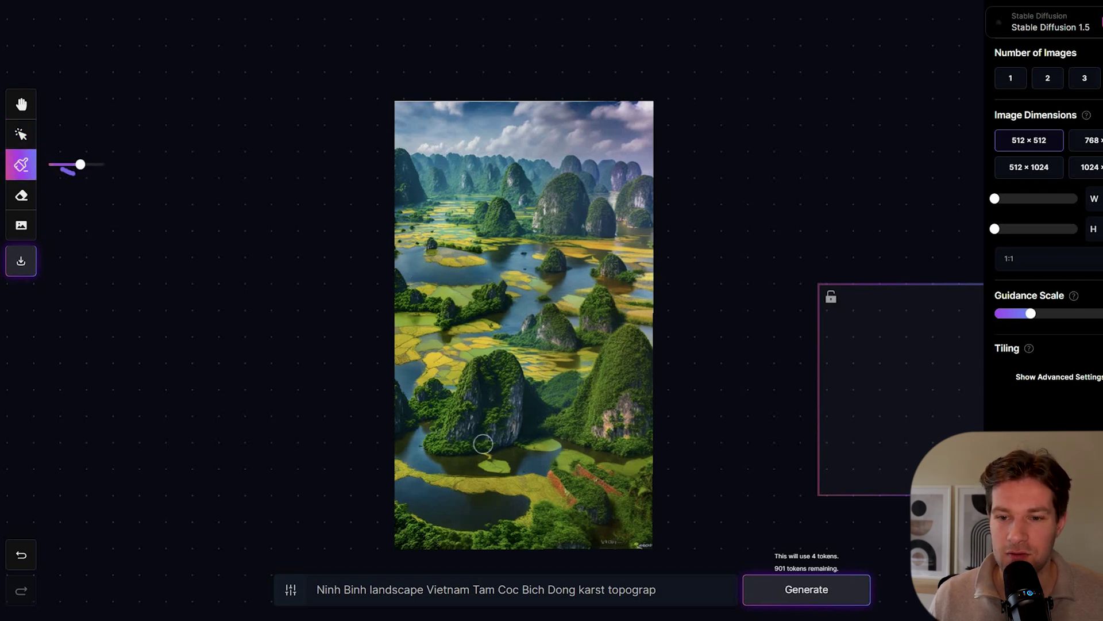
{"action": "mouse_move", "coordinate": [433, 444]}
{"action": "left_mouse_down"}
{"action": "mouse_move", "coordinate": [463, 388]}
{"action": "mouse_move", "coordinate": [507, 361]}
{"action": "mouse_move", "coordinate": [520, 386]}
{"action": "mouse_move", "coordinate": [495, 447]}
{"action": "mouse_move", "coordinate": [443, 449]}
{"action": "mouse_move", "coordinate": [505, 432]}
{"action": "mouse_move", "coordinate": [475, 425]}
{"action": "mouse_move", "coordinate": [499, 360]}
{"action": "mouse_move", "coordinate": [475, 361]}
{"action": "mouse_move", "coordinate": [439, 413]}
{"action": "mouse_move", "coordinate": [431, 383]}
{"action": "mouse_move", "coordinate": [418, 403]}
{"action": "mouse_move", "coordinate": [436, 408]}
{"action": "mouse_move", "coordinate": [438, 396]}
{"action": "mouse_move", "coordinate": [434, 424]}
{"action": "mouse_move", "coordinate": [424, 421]}
{"action": "mouse_move", "coordinate": [428, 444]}
{"action": "left_mouse_up"}
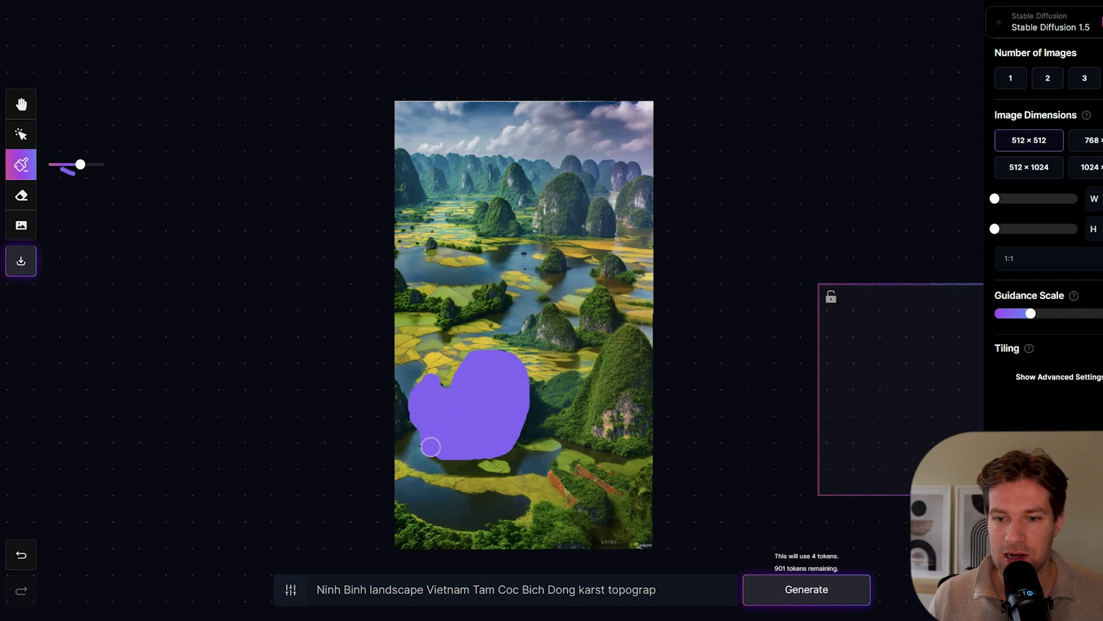
Step: Place the generation frame over the masked rock, generate replacements, compare the variations and accept one
{"action": "left_click", "coordinate": [834, 592]}
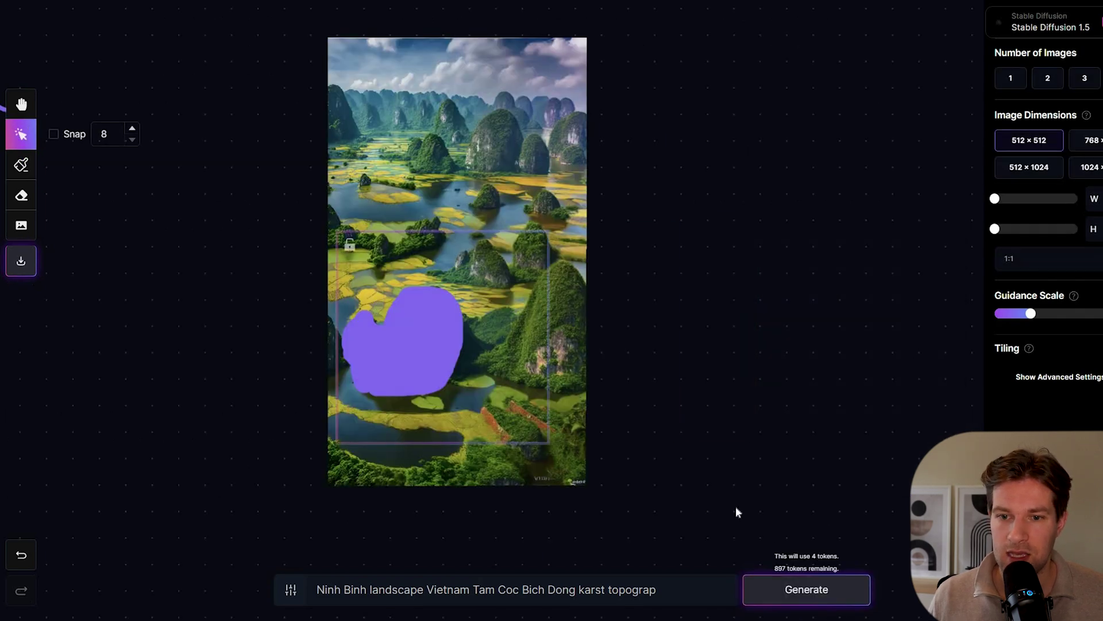
{"action": "left_click", "coordinate": [813, 593]}
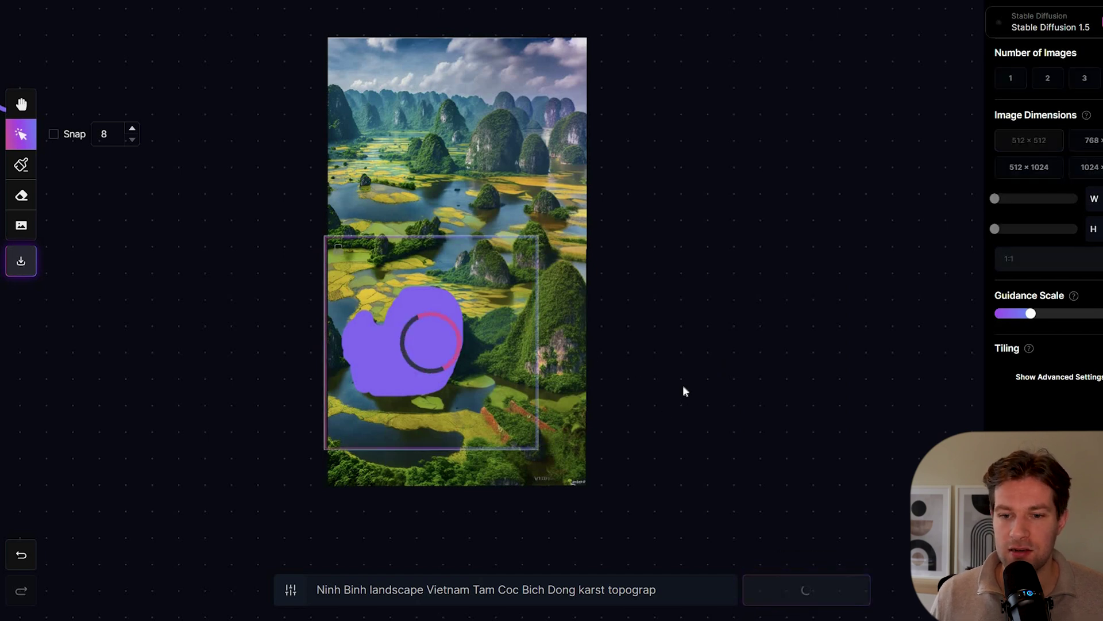
{"action": "left_click", "coordinate": [397, 476]}
{"action": "left_click", "coordinate": [397, 476]}
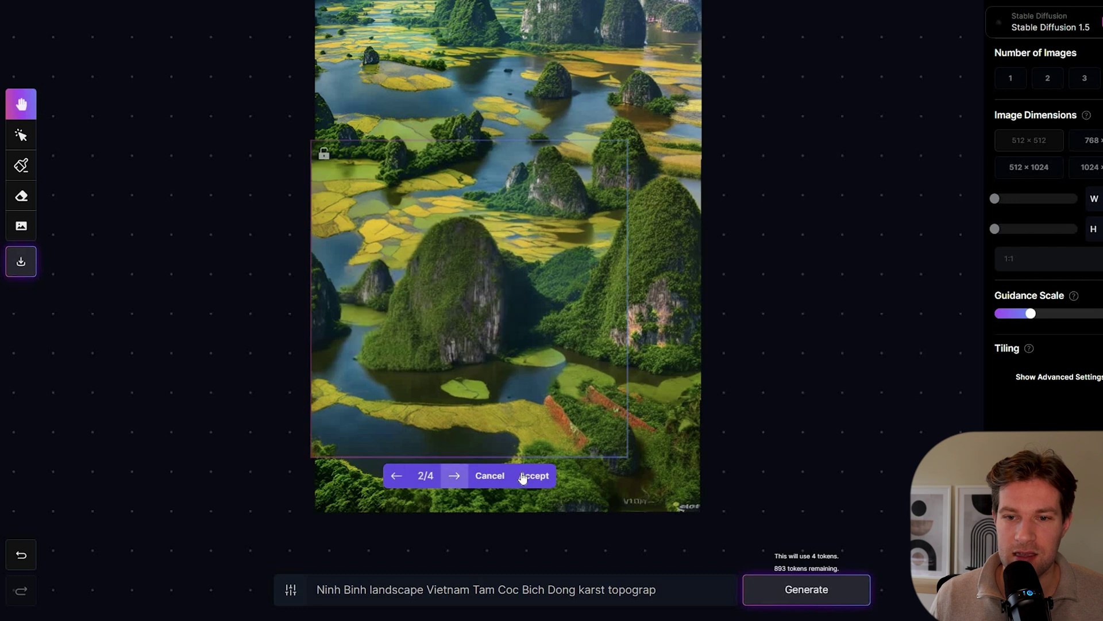
{"action": "left_click", "coordinate": [541, 473]}
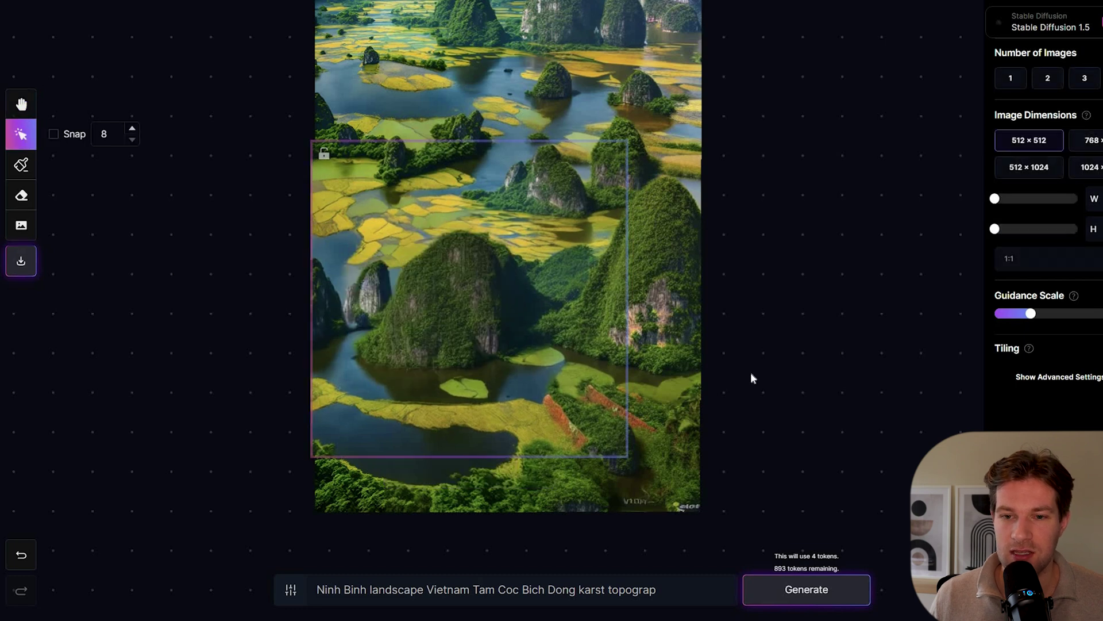
{"action": "left_click_drag", "start_coordinate": [585, 277], "coordinate": [234, 272]}
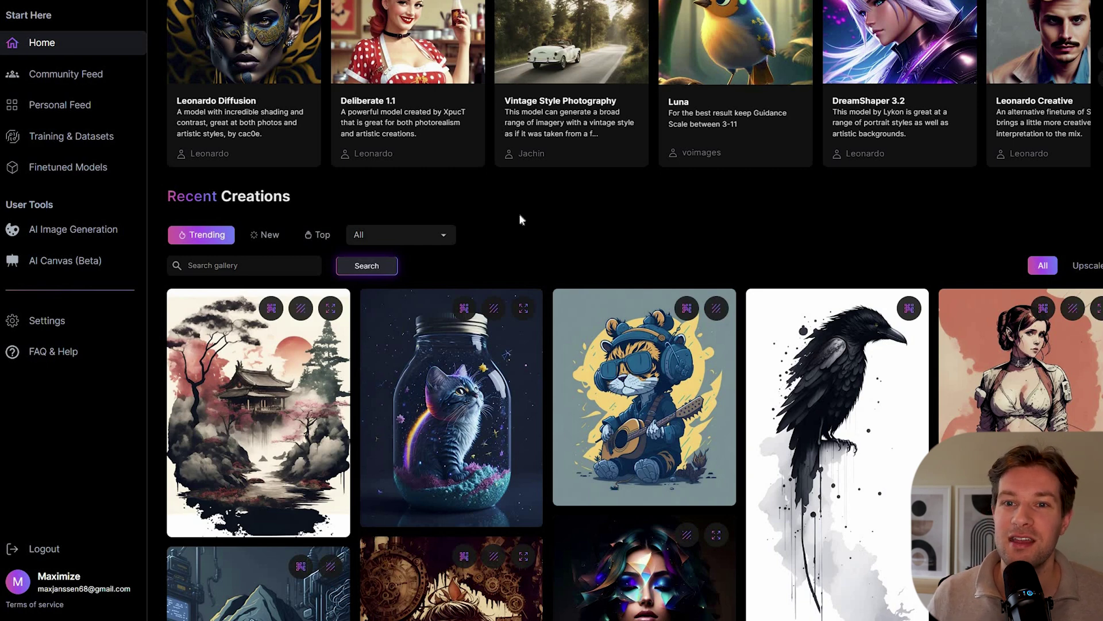
{"action": "scroll", "coordinate": [522, 234], "scroll_direction": "down", "scroll_amount": 3}
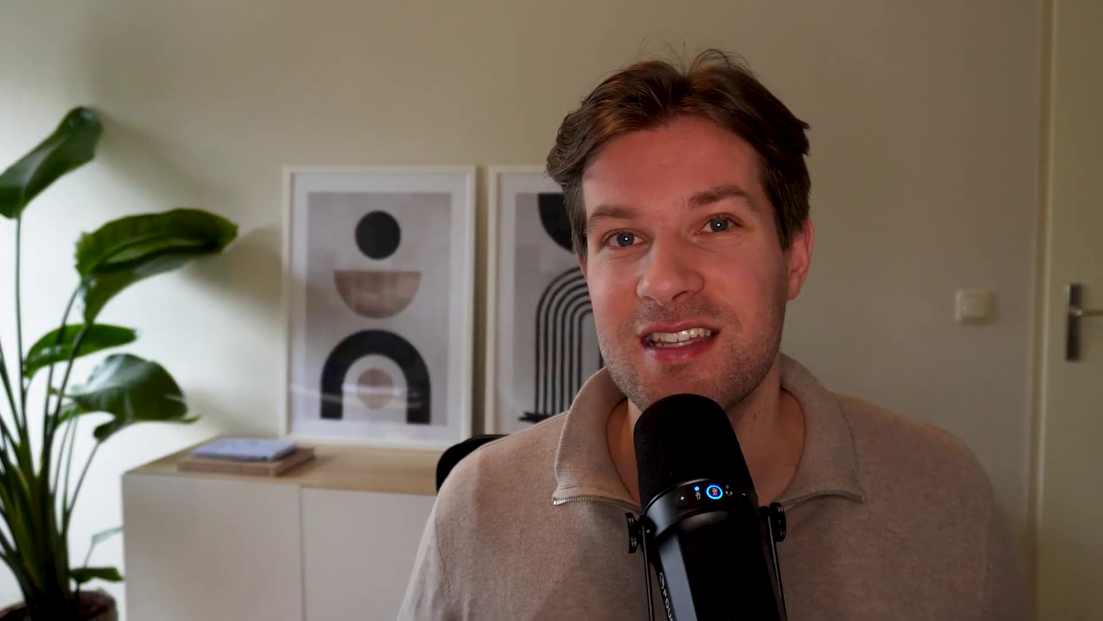